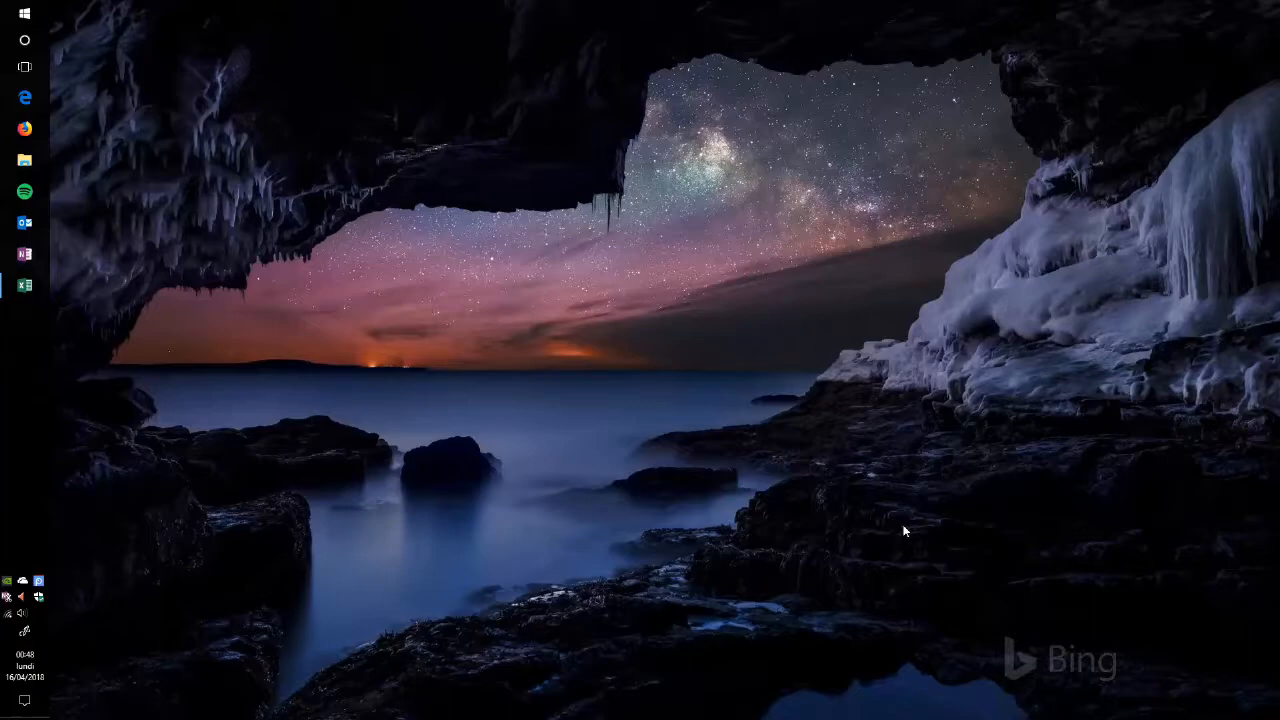
Switch to the Excel workbook and try entering 10000 in the number cell C2, cancelling the entry.
click(25, 285)
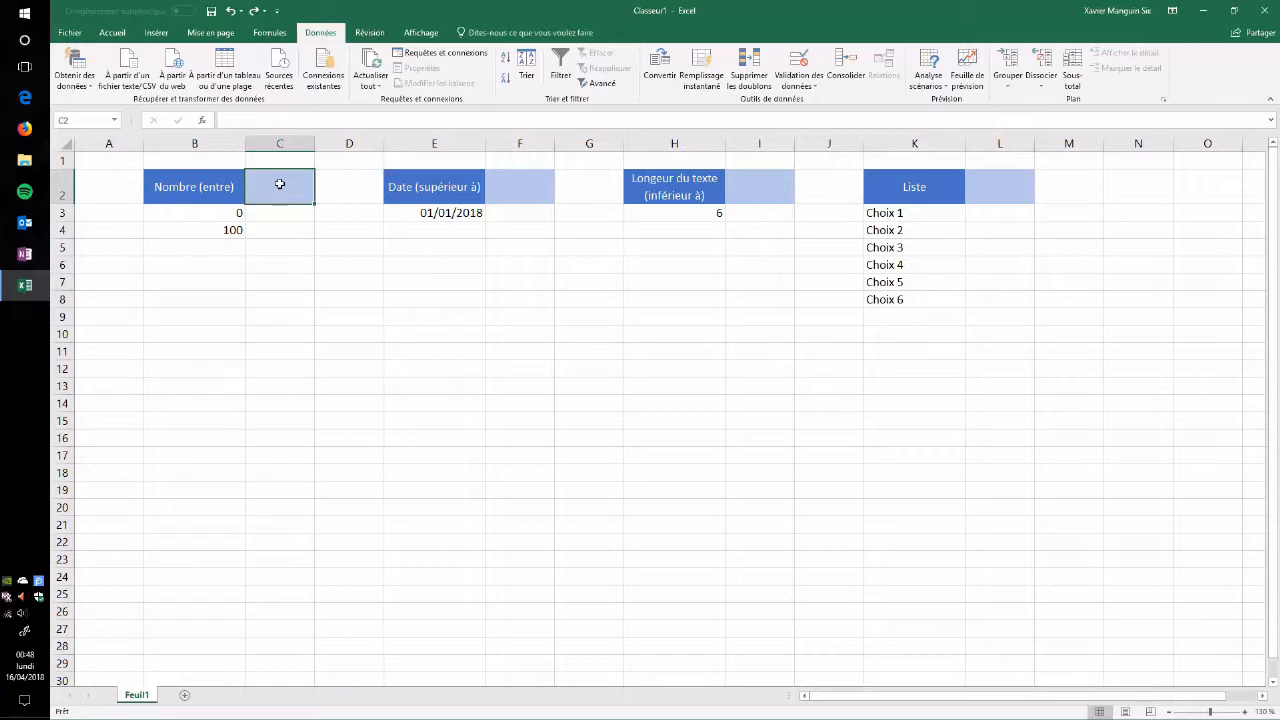
text(10000)
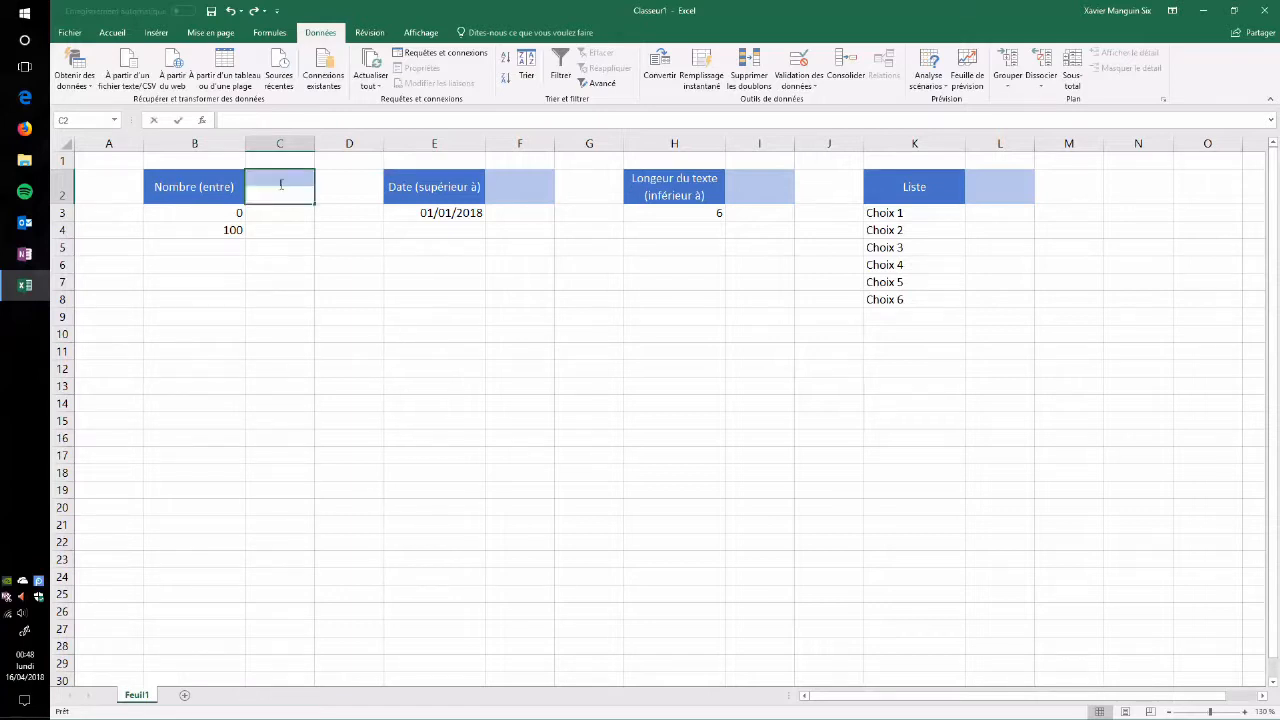
key(Return)
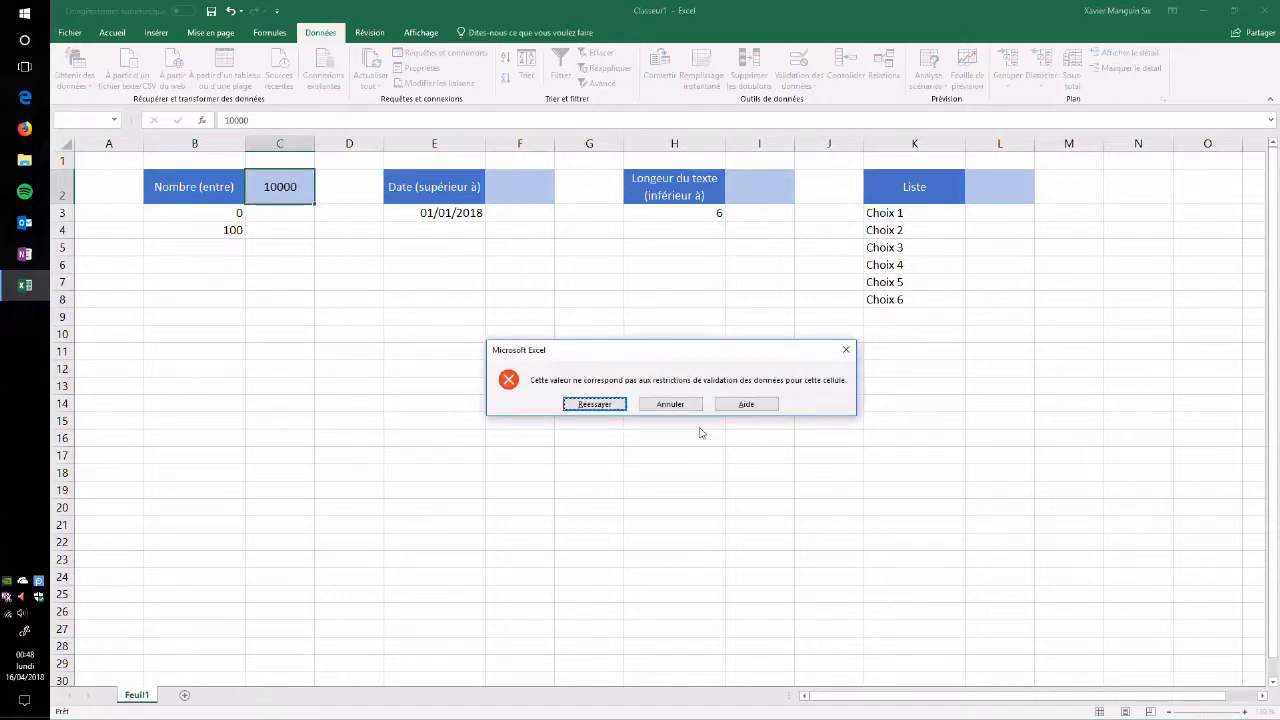
click(668, 404)
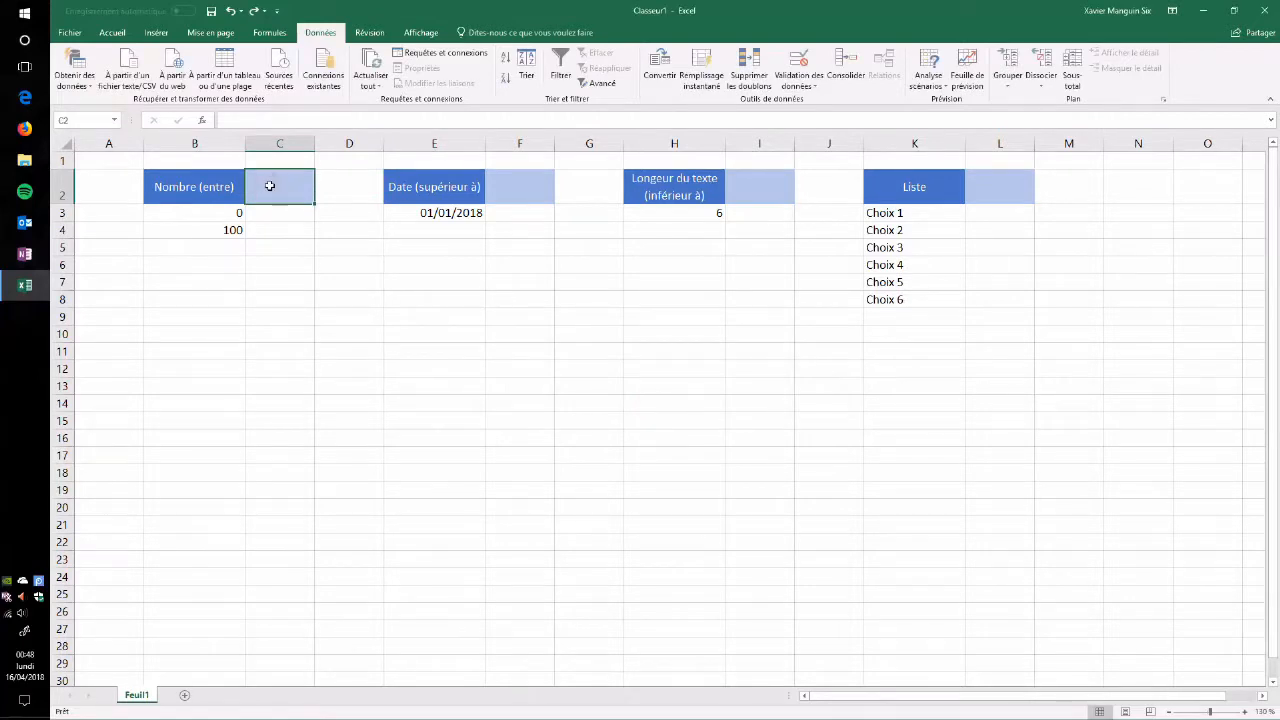
Try the decimal 0,2 in cell C2, cancel it, and enter 50 instead.
text(0,2)
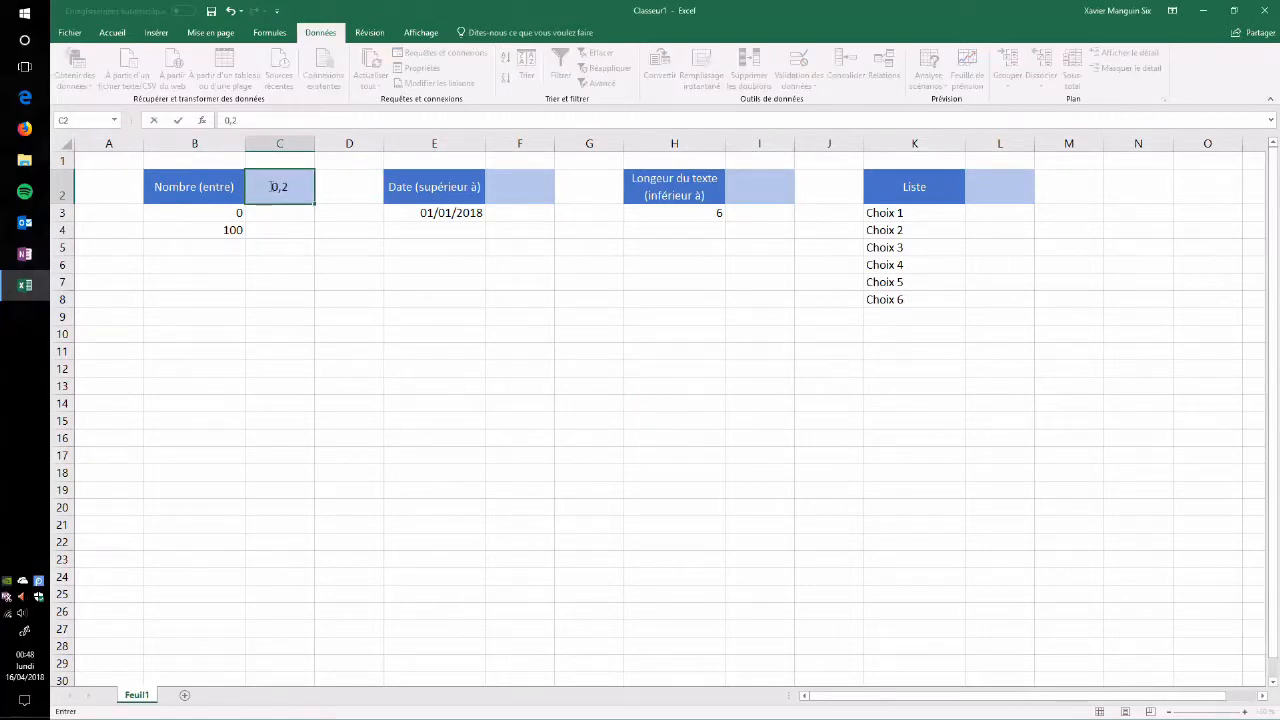
key(Return)
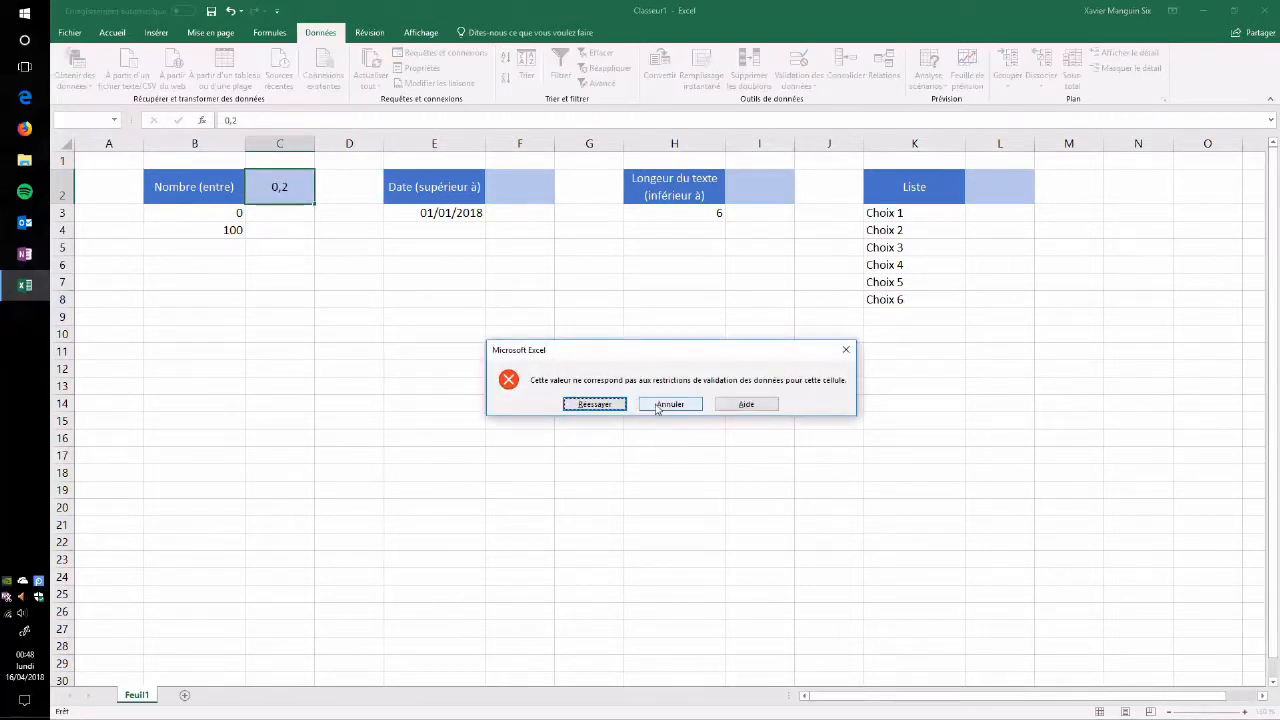
click(670, 404)
text(50)
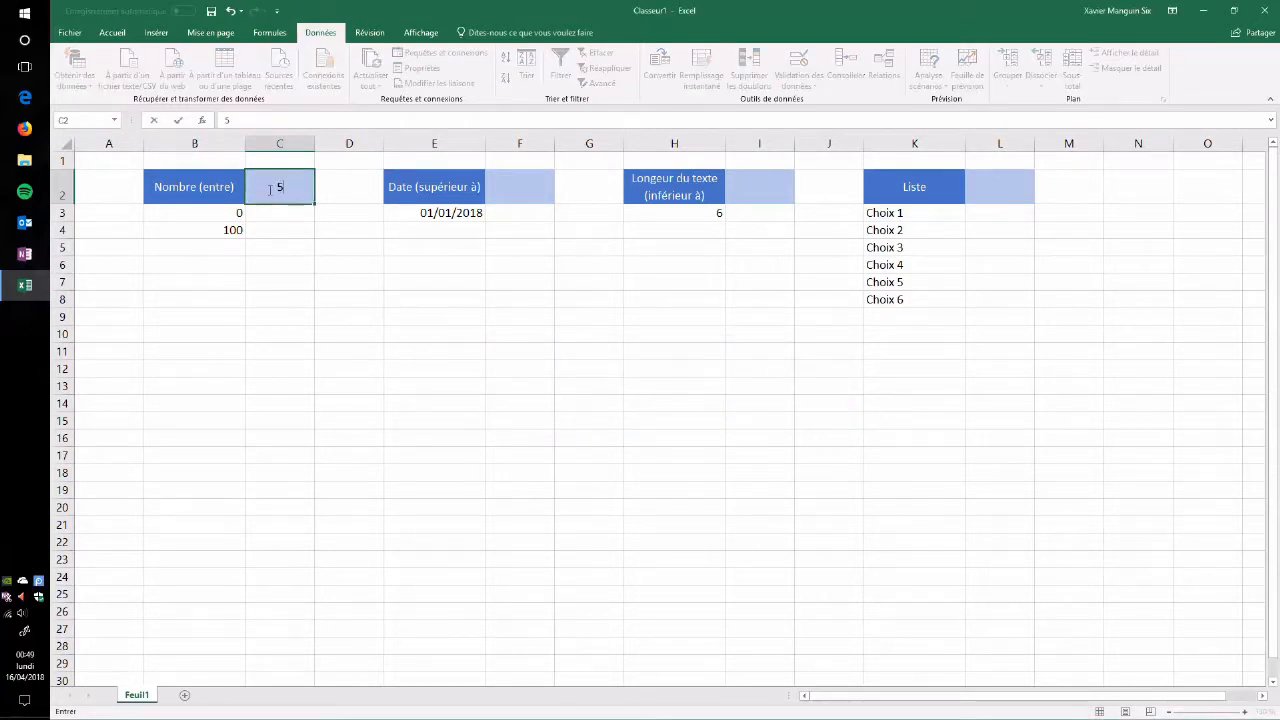
key(Return)
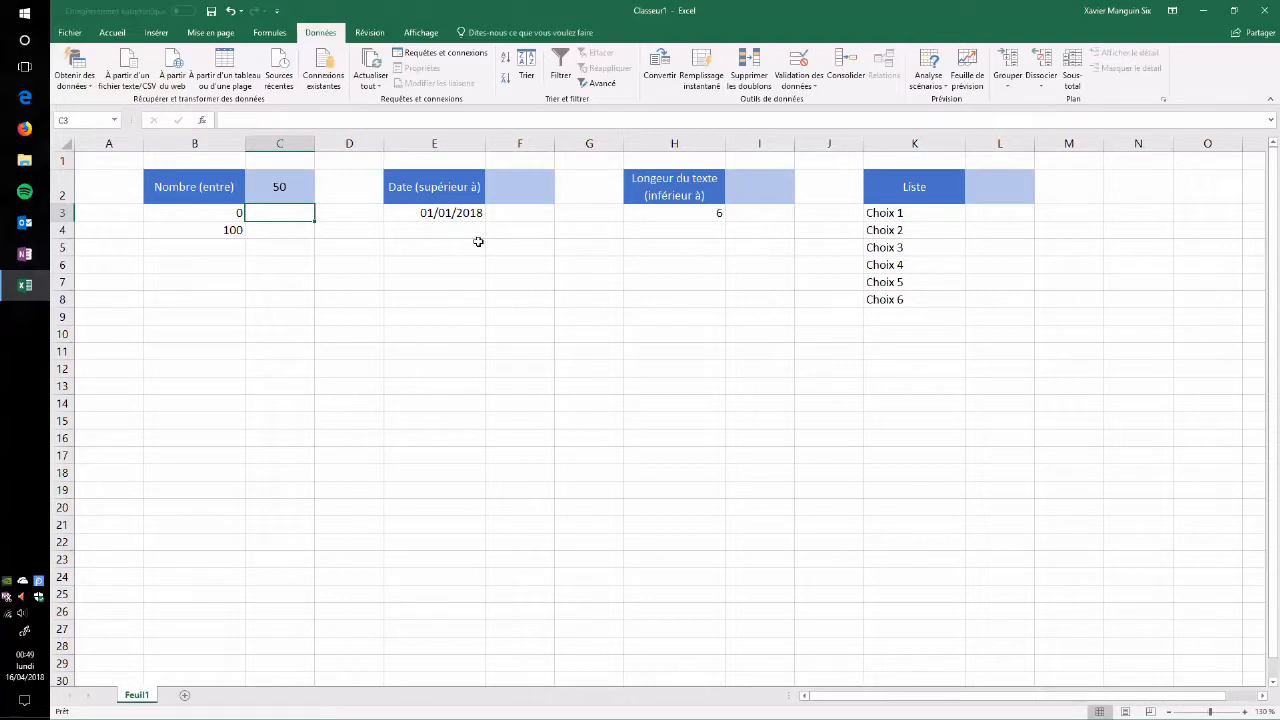
Try the date 01/01/2017 in cell F2, and correct the entry to 01/01/2019.
click(534, 194)
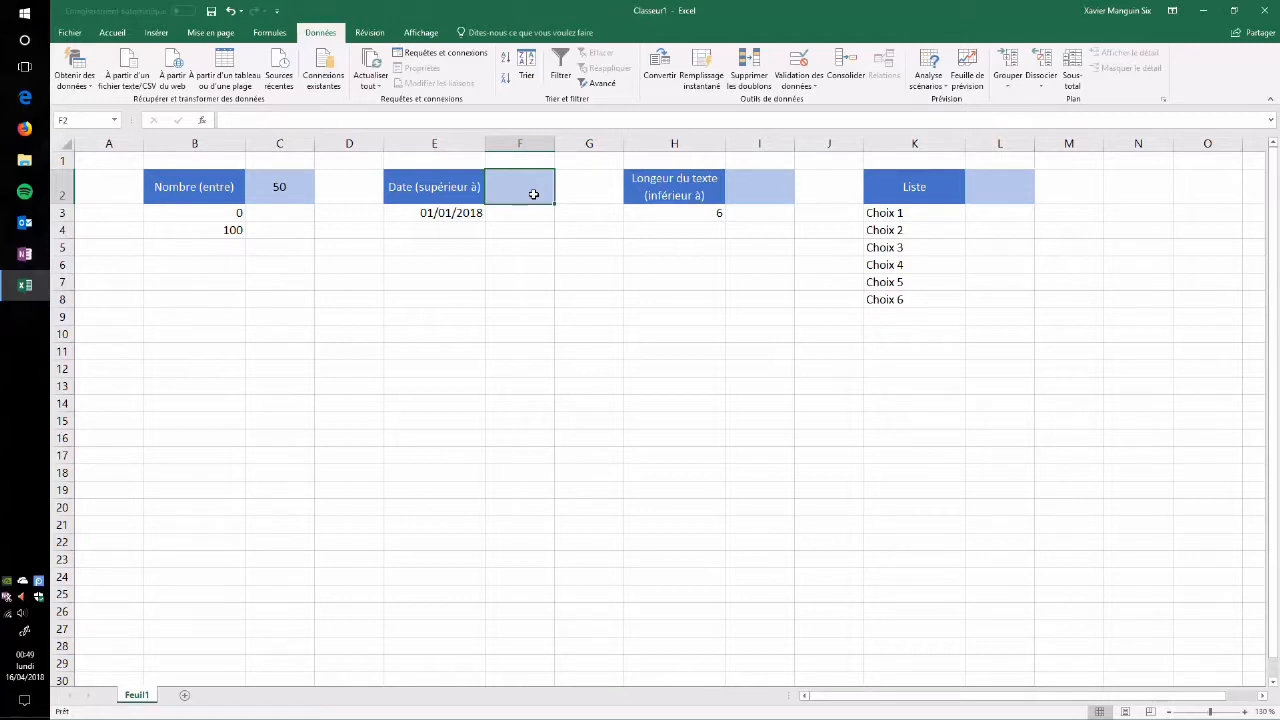
text(01)
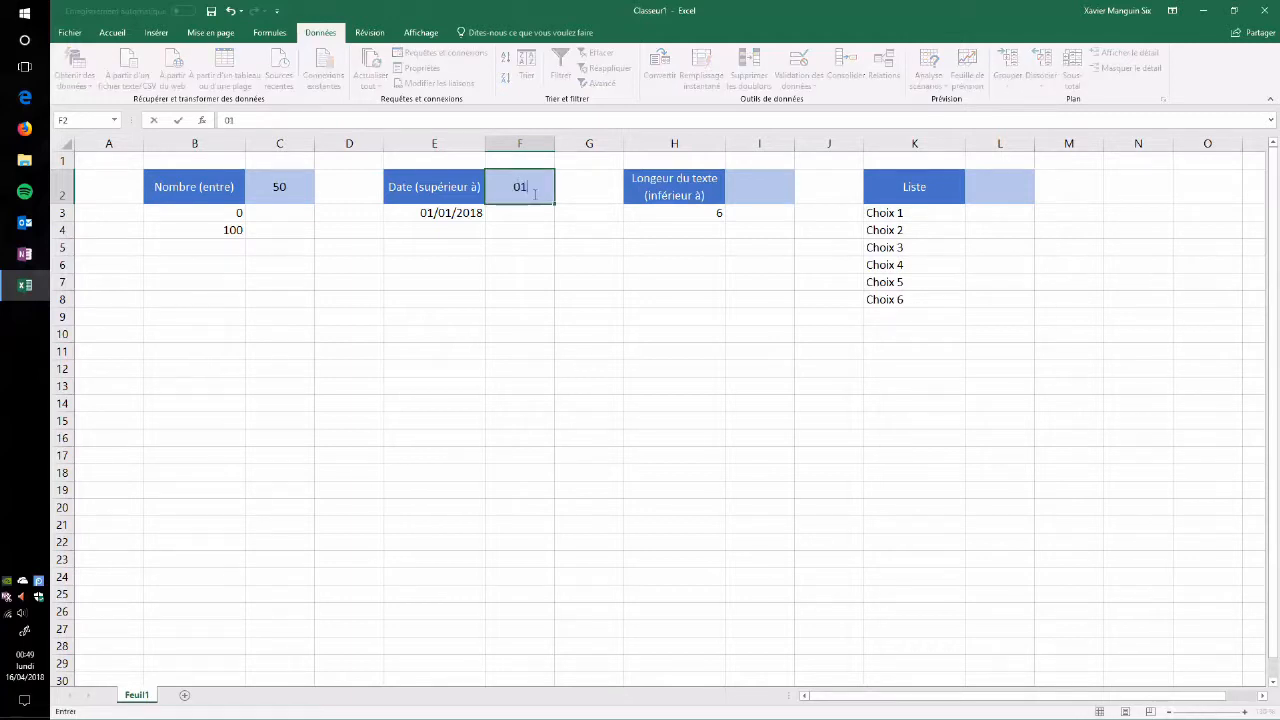
text(/01/2017)
key(Return)
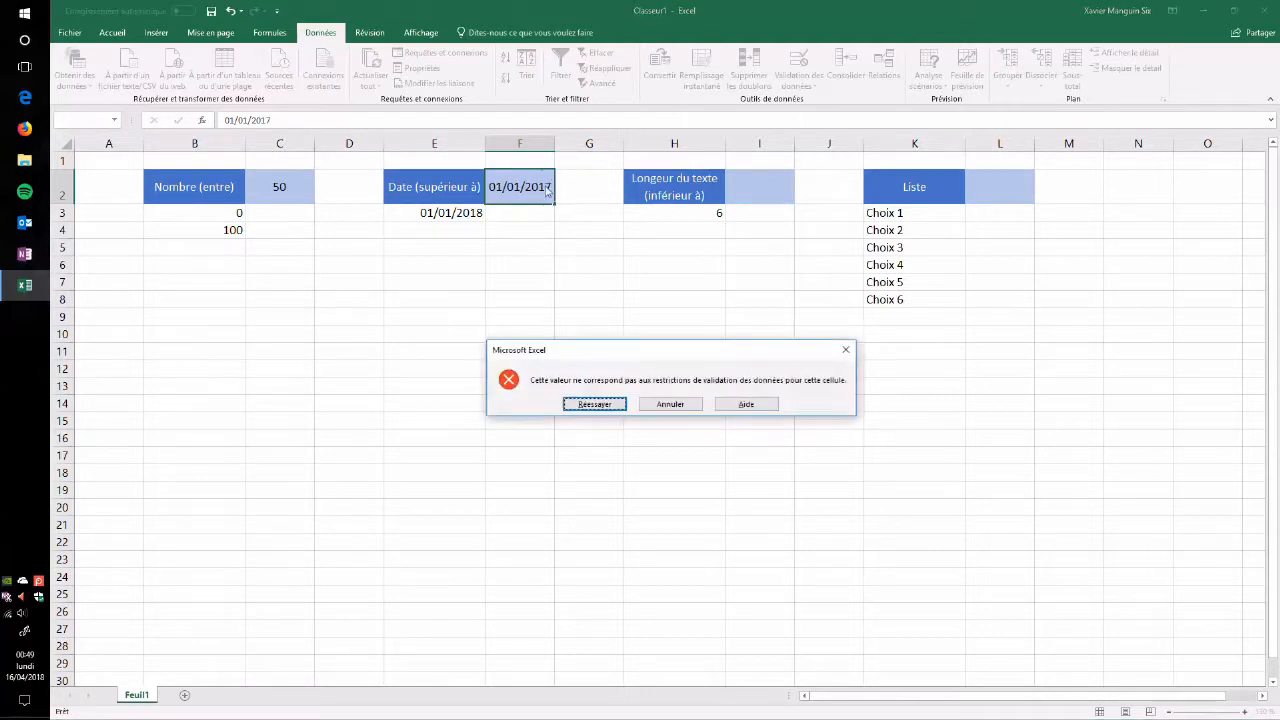
click(594, 404)
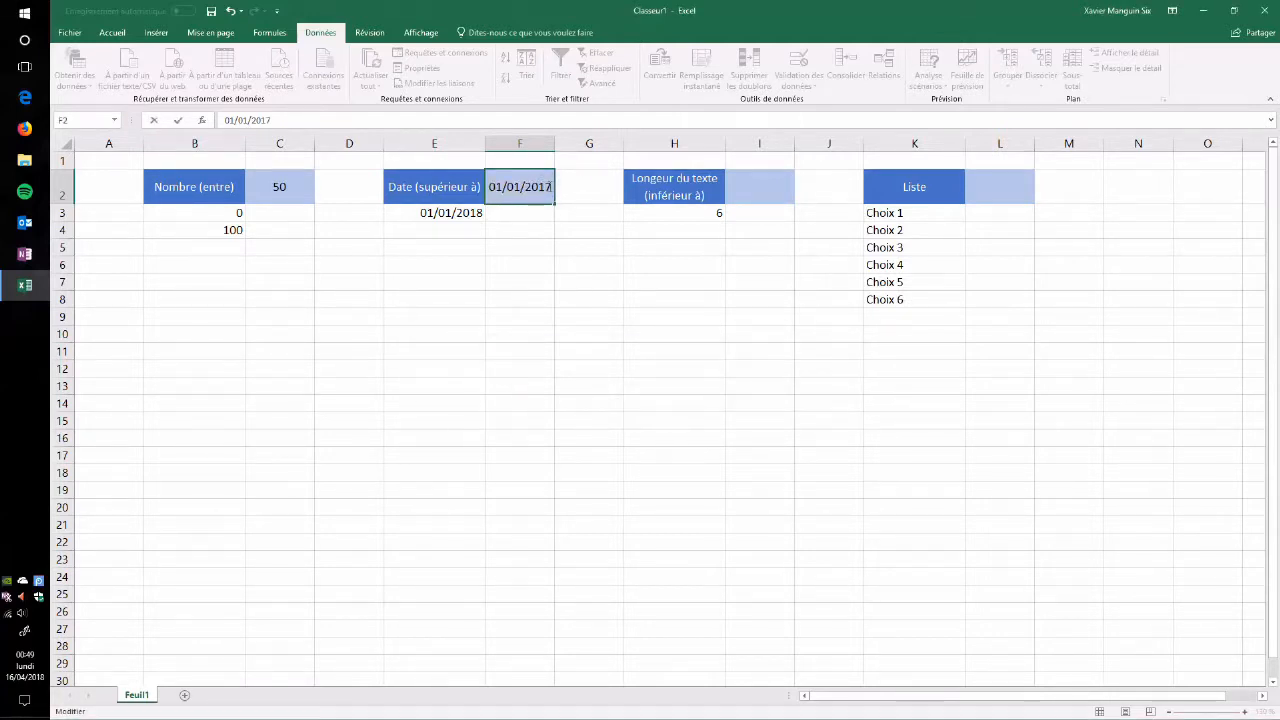
click(552, 187)
key(BackSpace)
text(9)
key(Return)
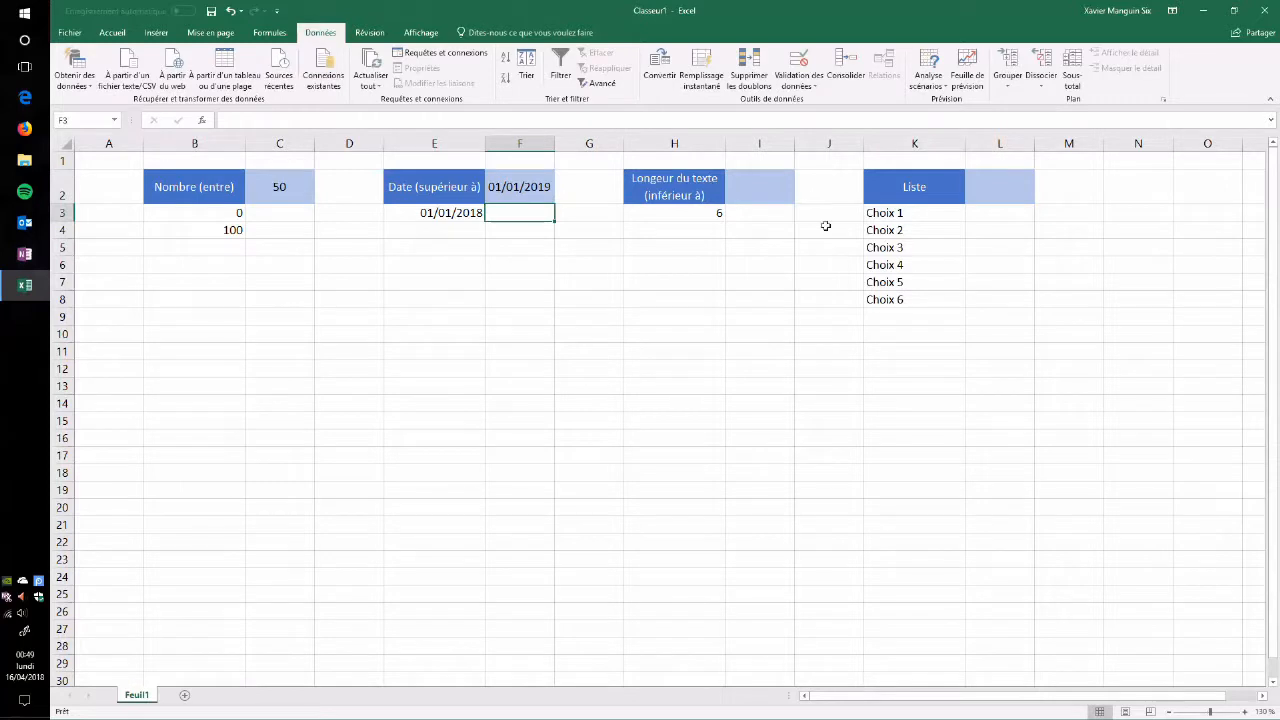
Enter the word "texte" in the text-length cell I2.
click(772, 188)
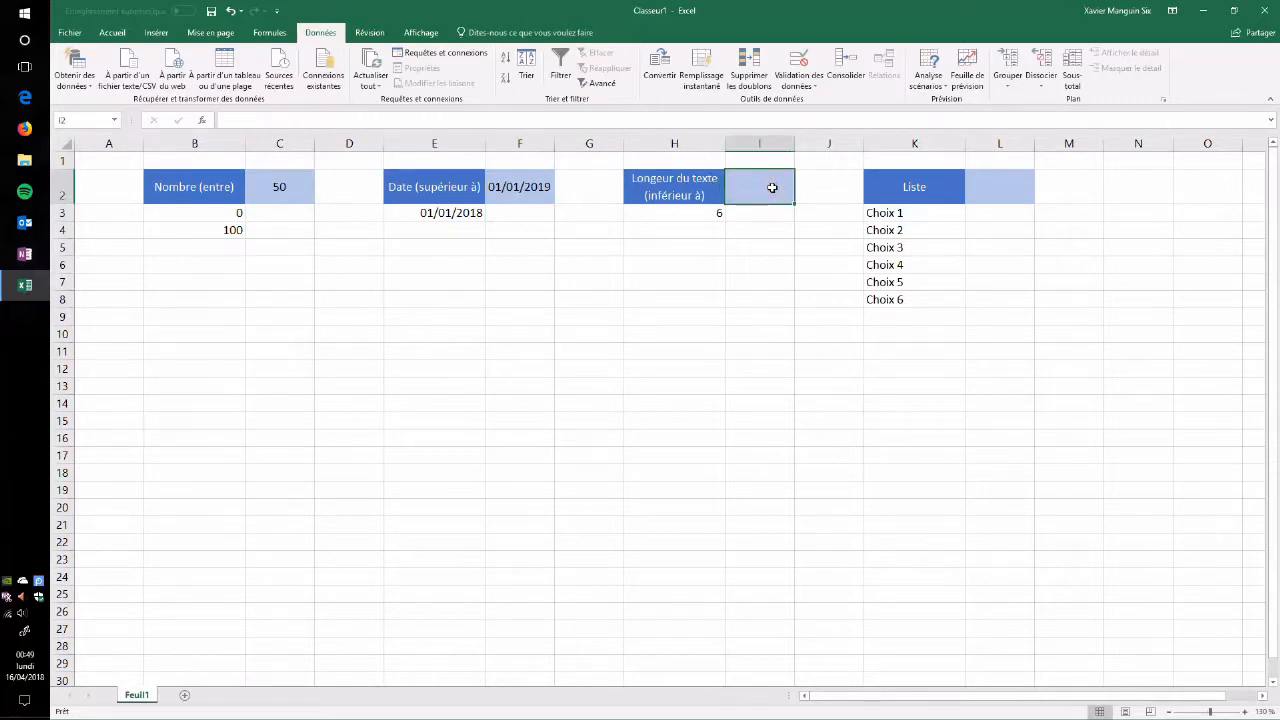
text(texte)
key(Return)
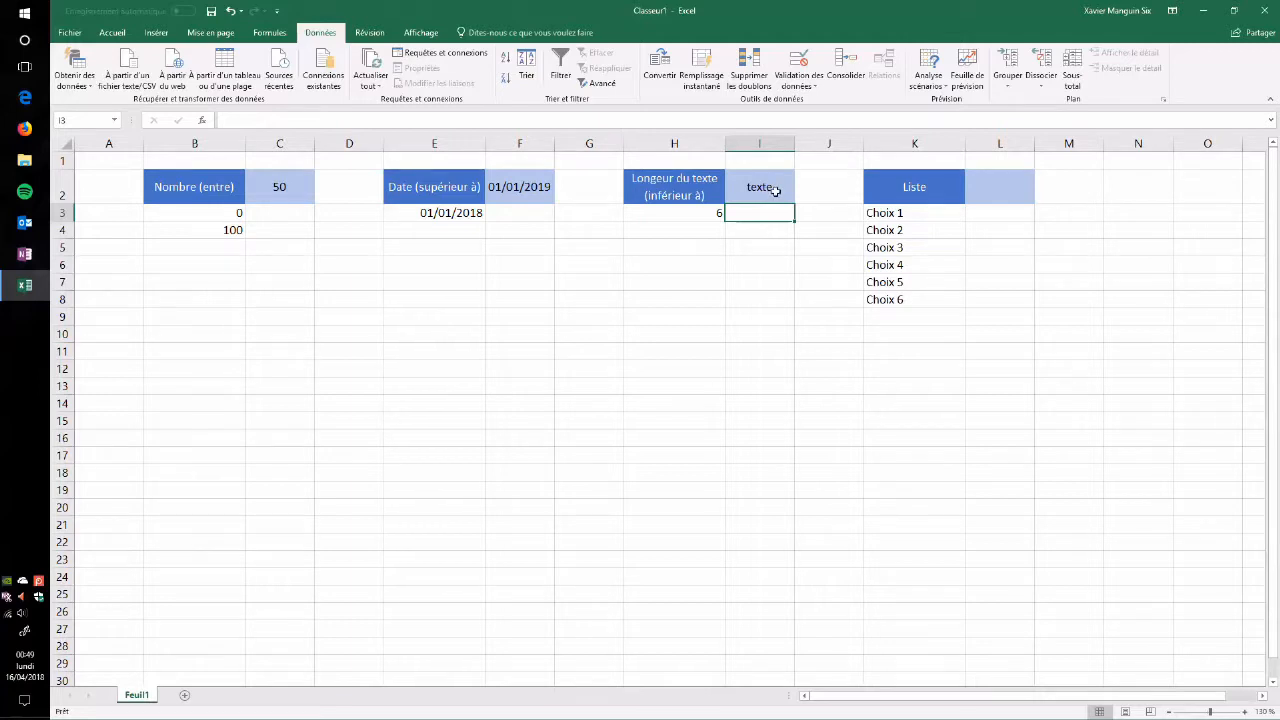
Try to extend the text in cell I2 to "texte long", cancelling the entry.
click(775, 190)
double_click(775, 190)
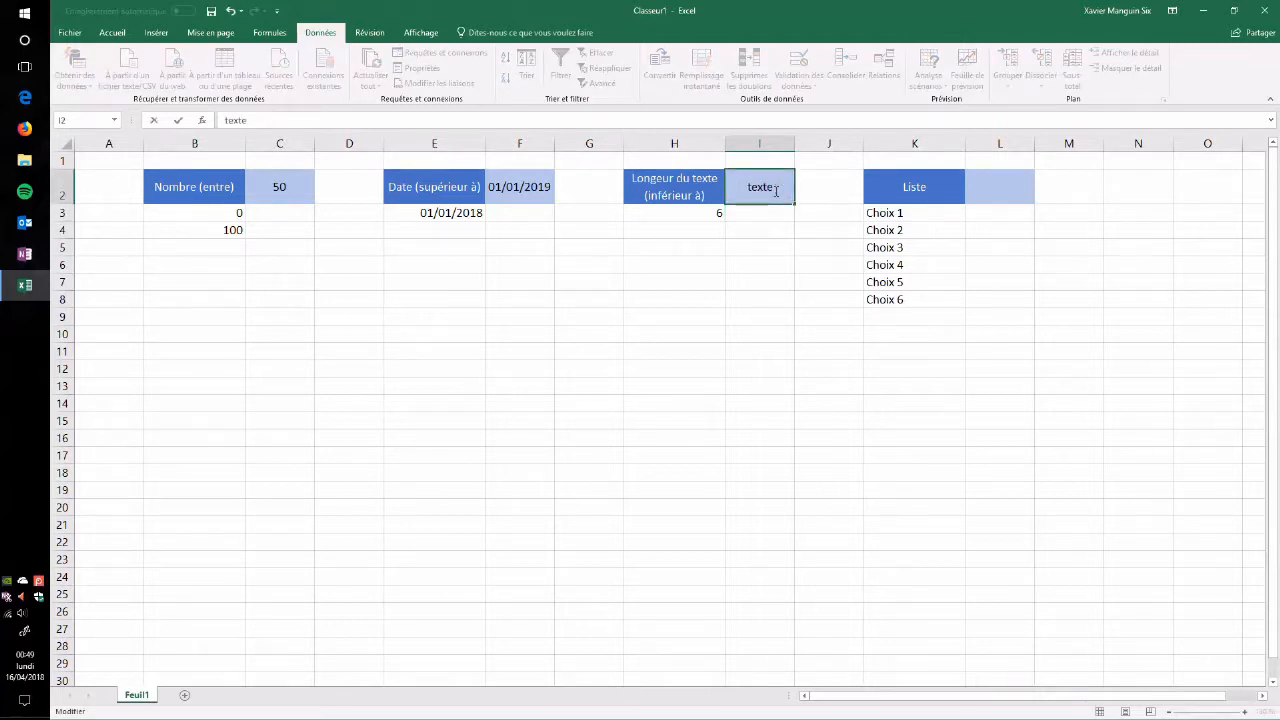
text(long)
key(Return)
click(672, 403)
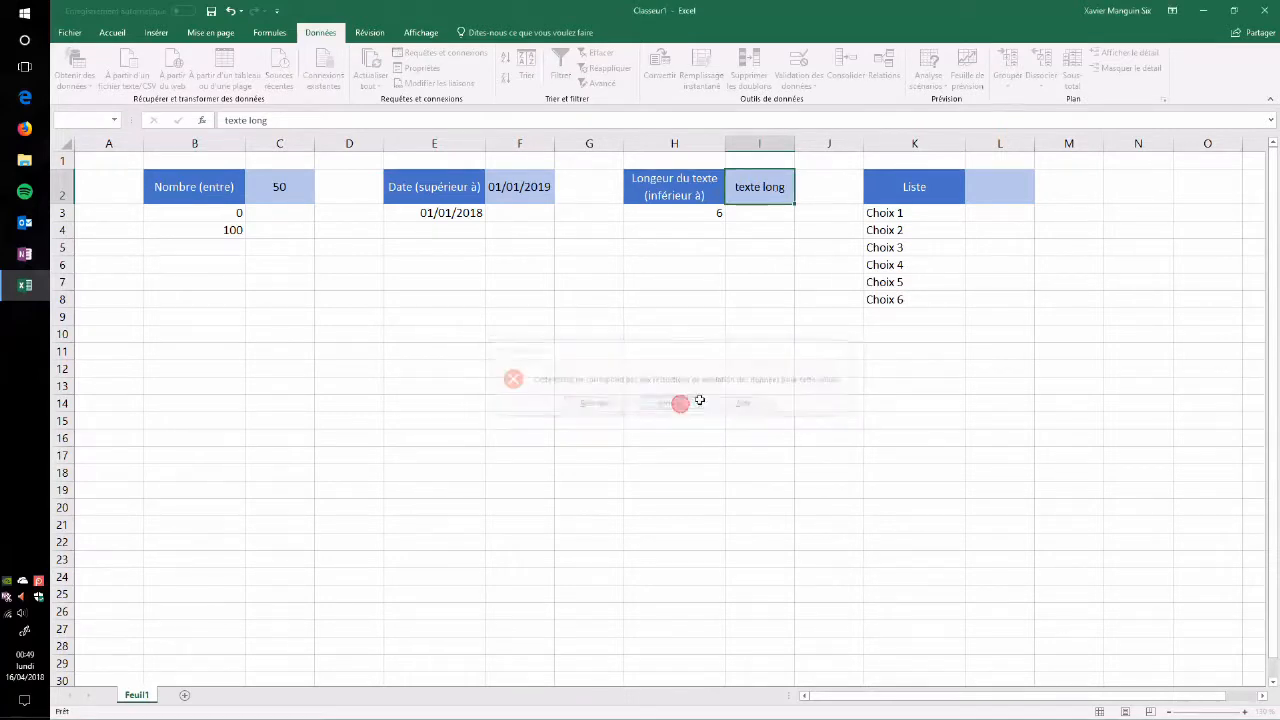
click(945, 367)
Try several choices from the drop-down list of cell L2, ending with Choix 5.
click(1015, 186)
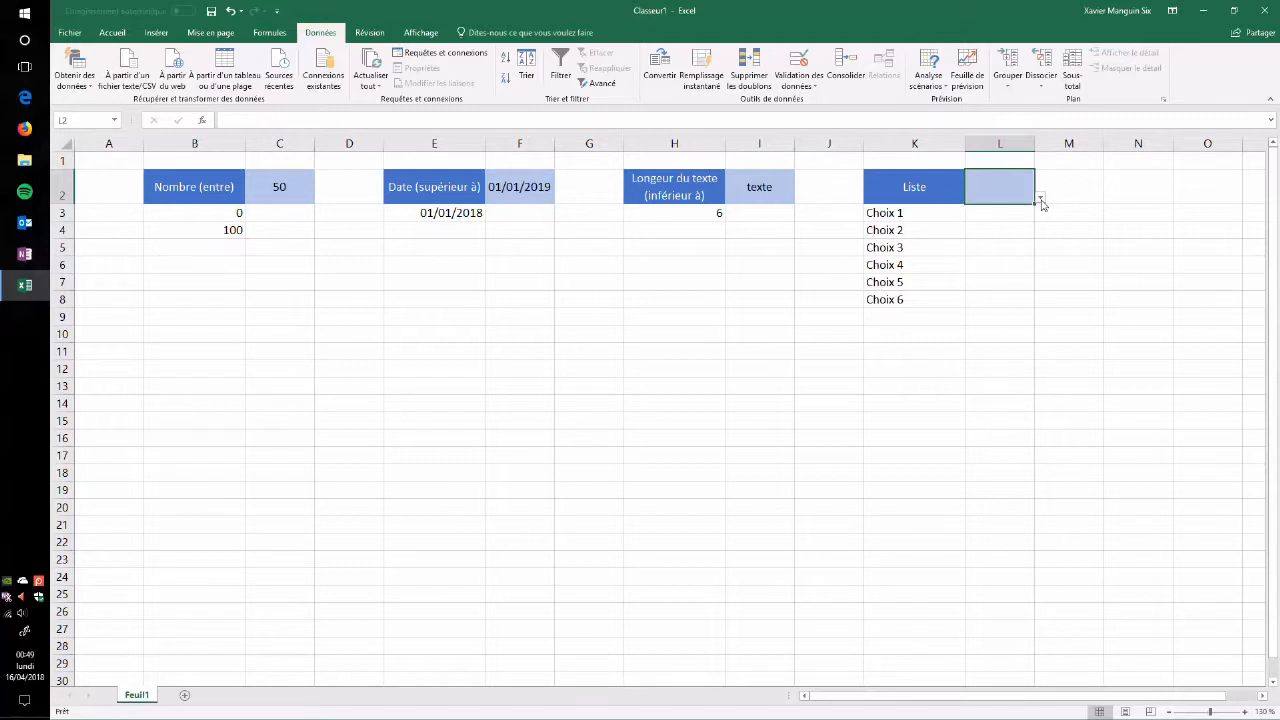
click(1041, 199)
click(1014, 212)
click(1040, 198)
click(1000, 221)
click(1040, 198)
click(997, 256)
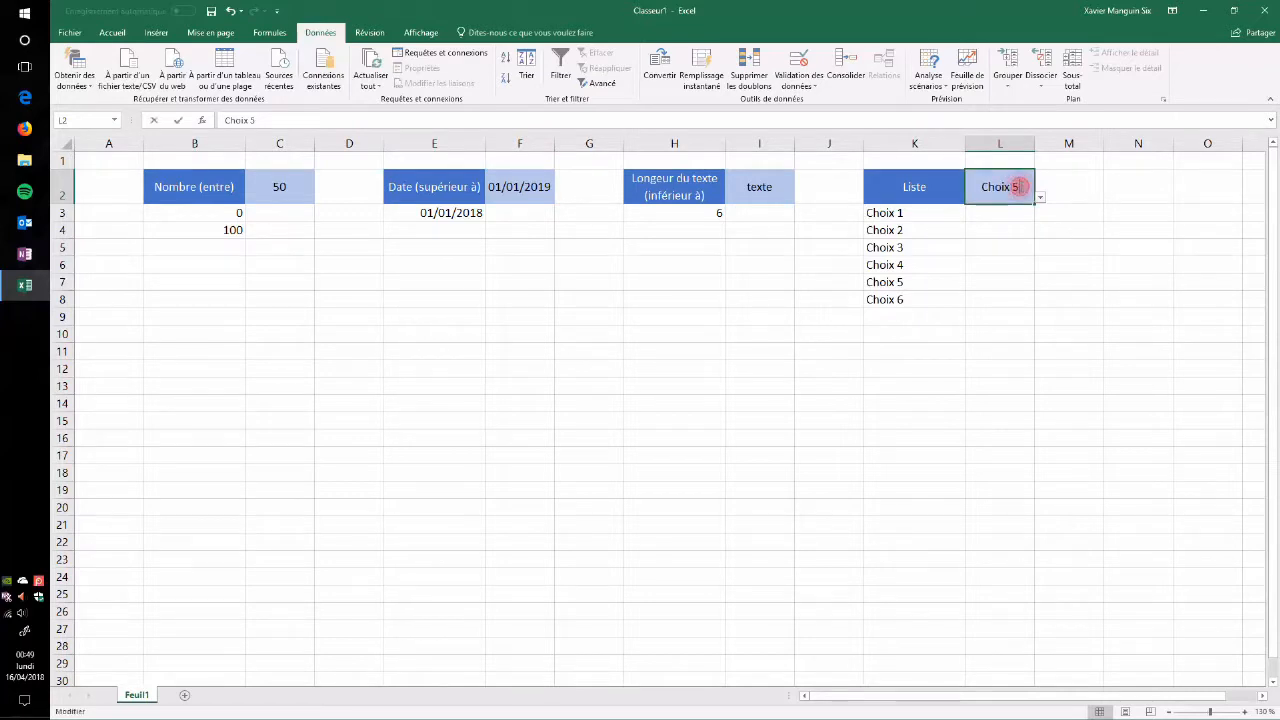
Try to change the entry in list cell L2 to "Choix x", cancelling the edit.
double_click(1012, 187)
double_click(1013, 187)
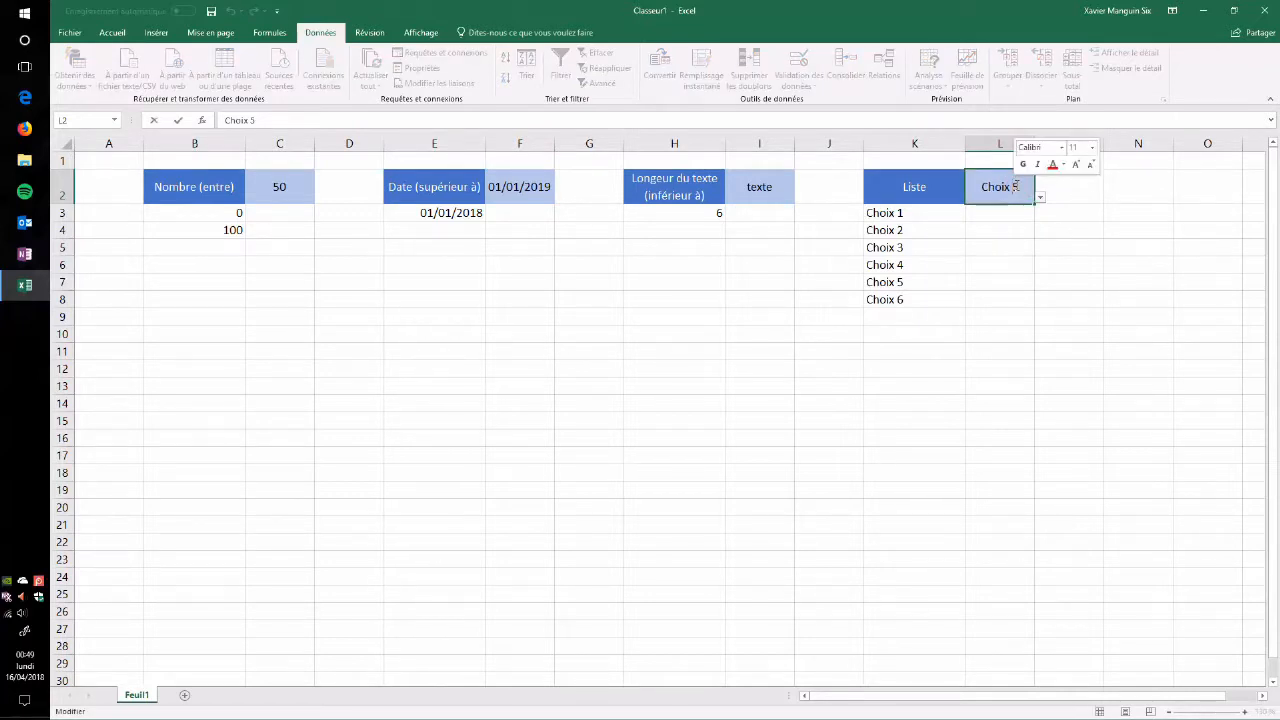
text(x)
key(Return)
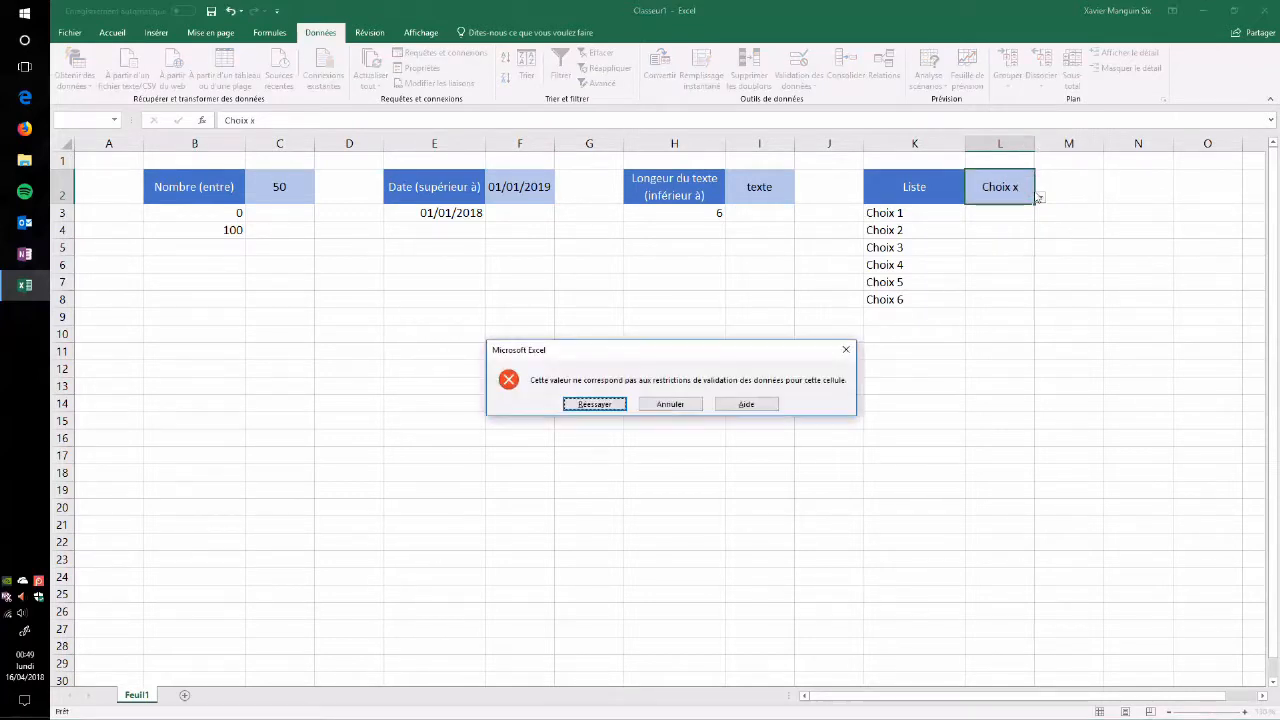
click(666, 403)
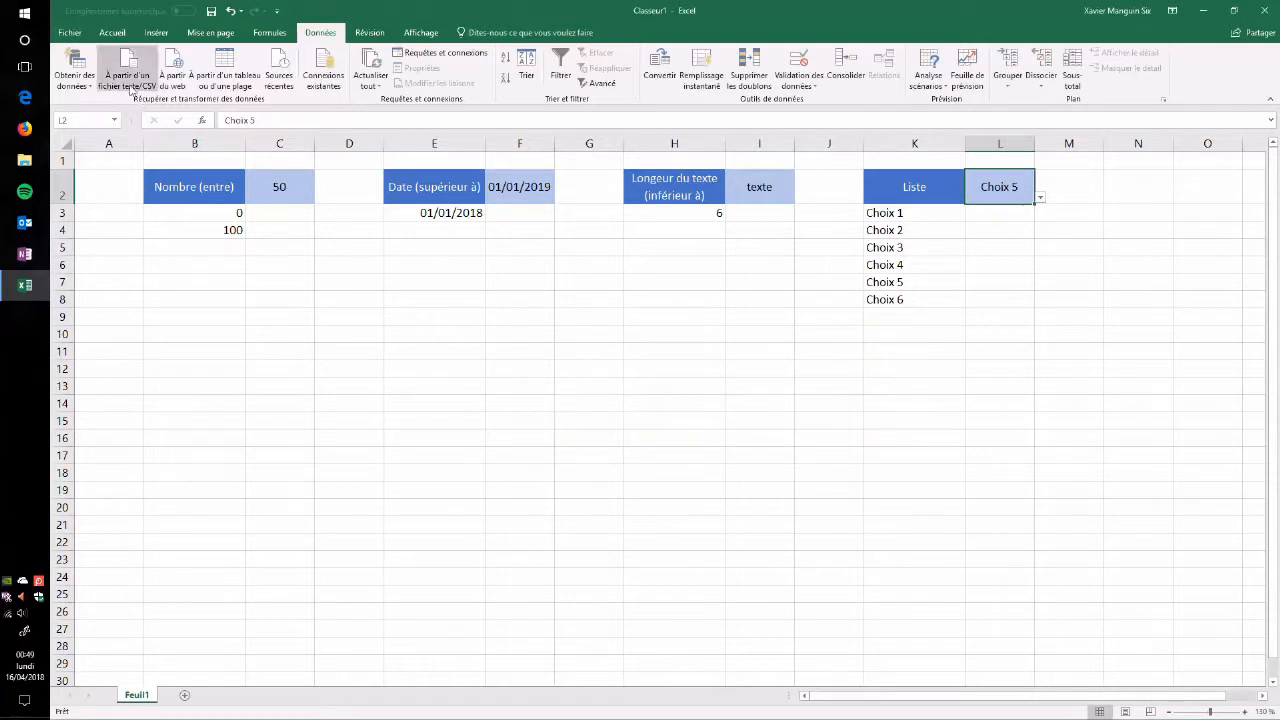
Examine the data validation criteria of cell C2: the allowed types, the comparison conditions and the minimum reference.
click(302, 183)
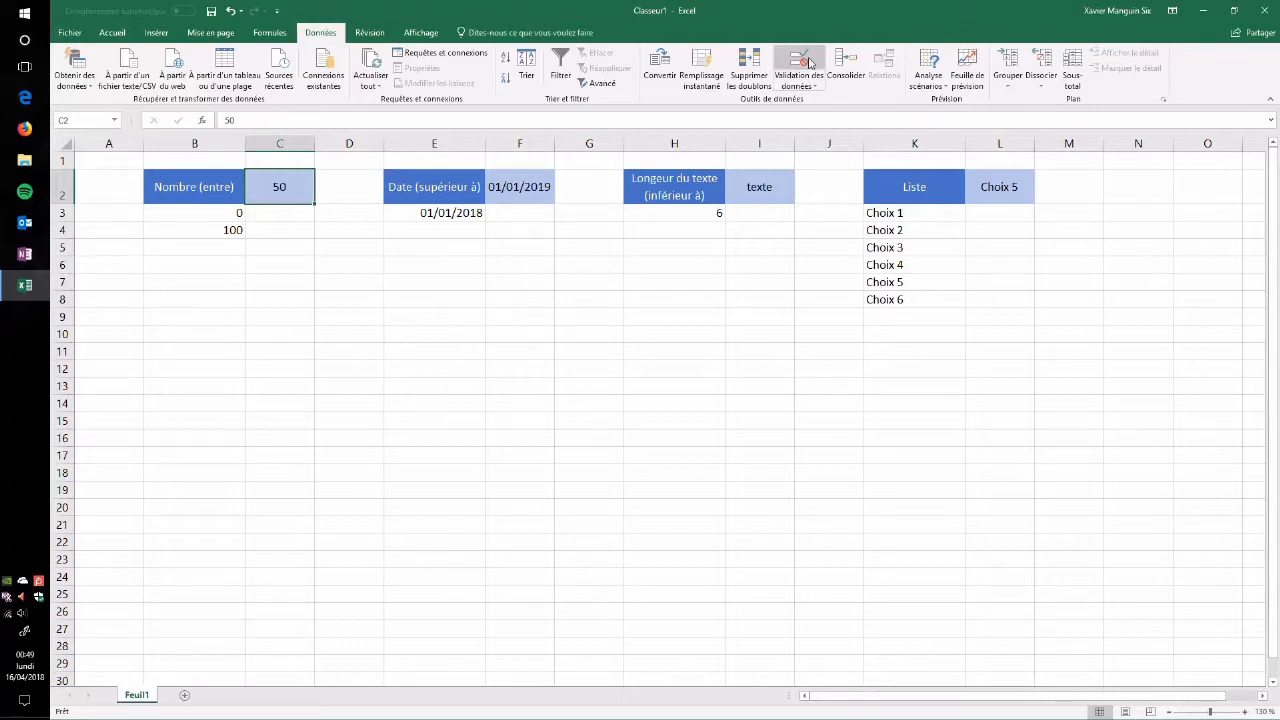
click(810, 63)
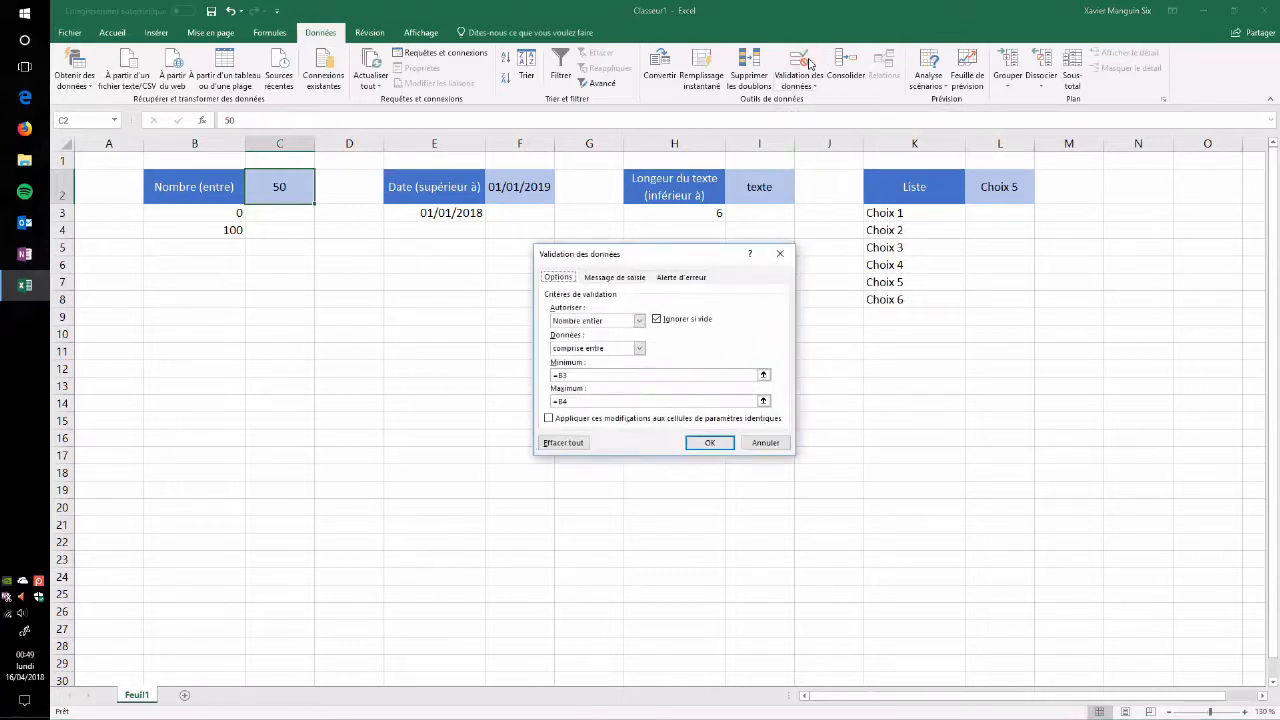
click(630, 324)
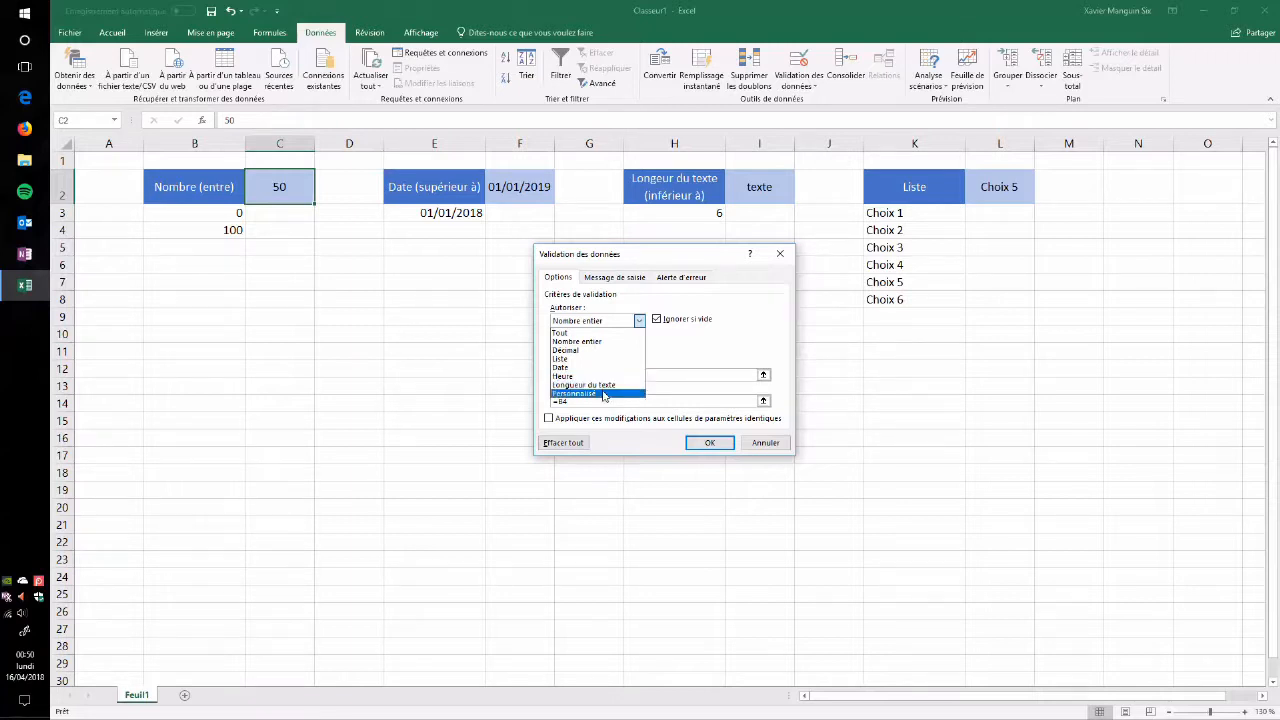
click(703, 363)
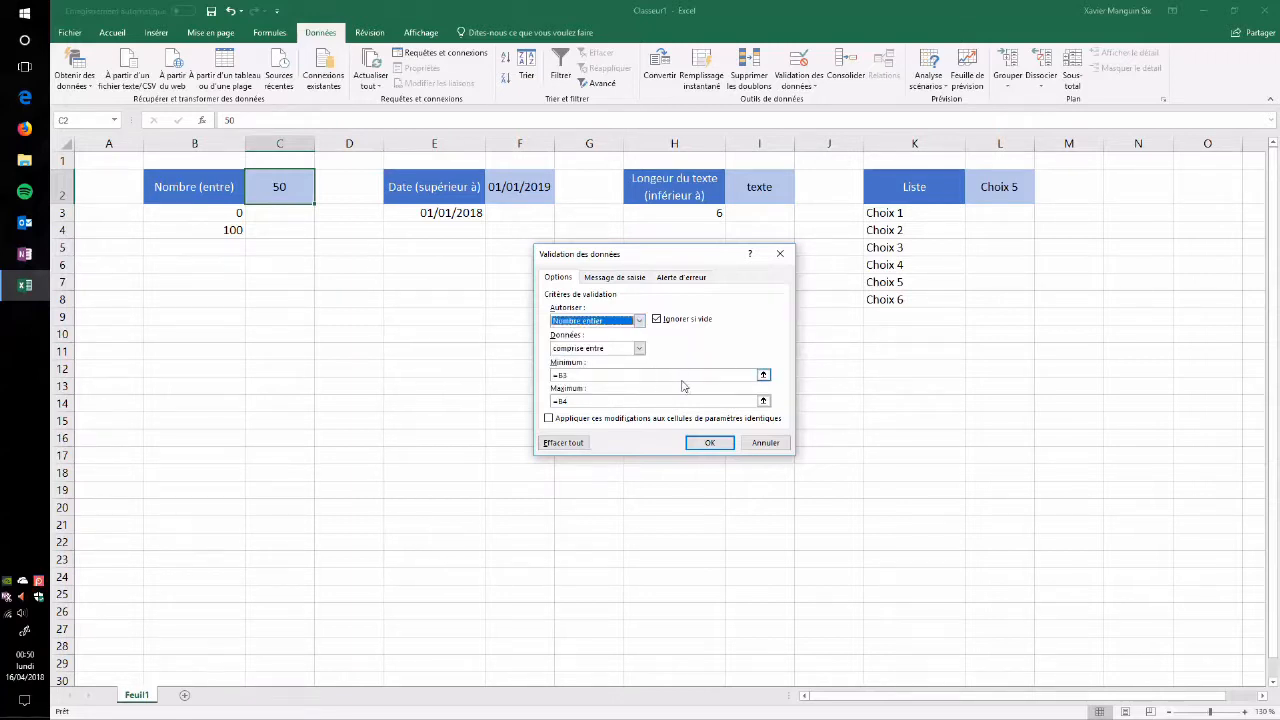
click(639, 348)
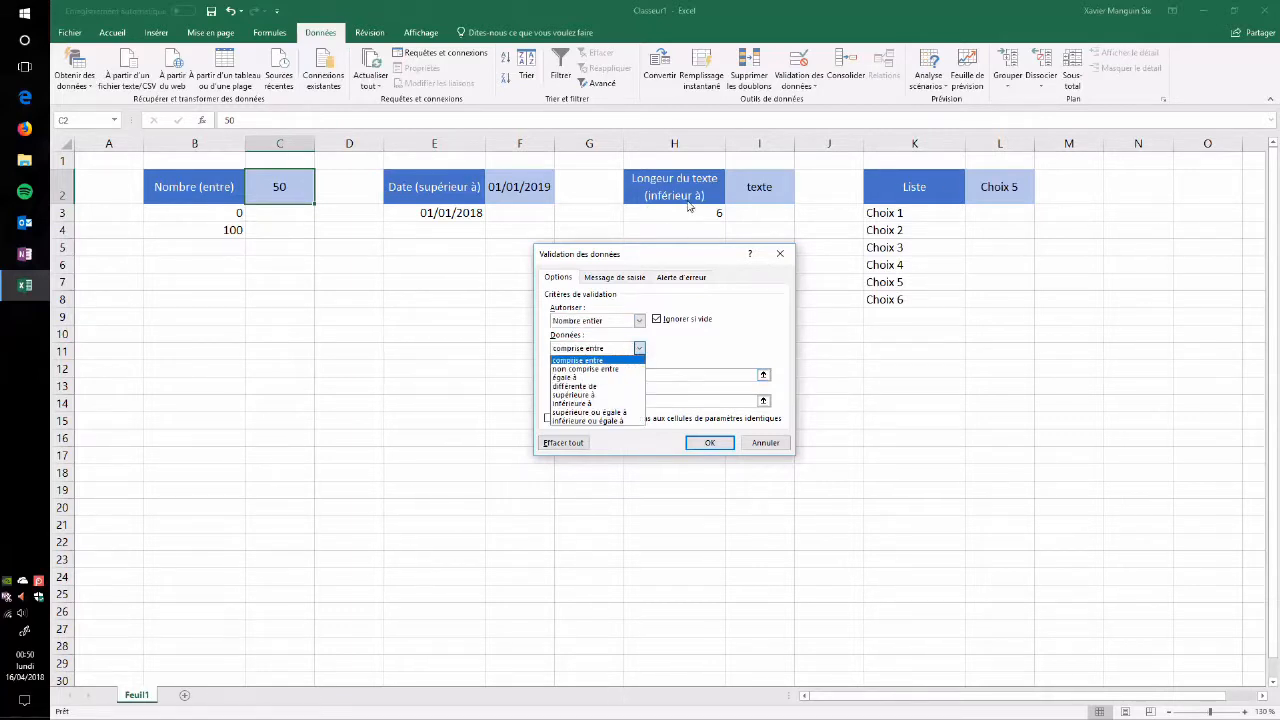
click(715, 359)
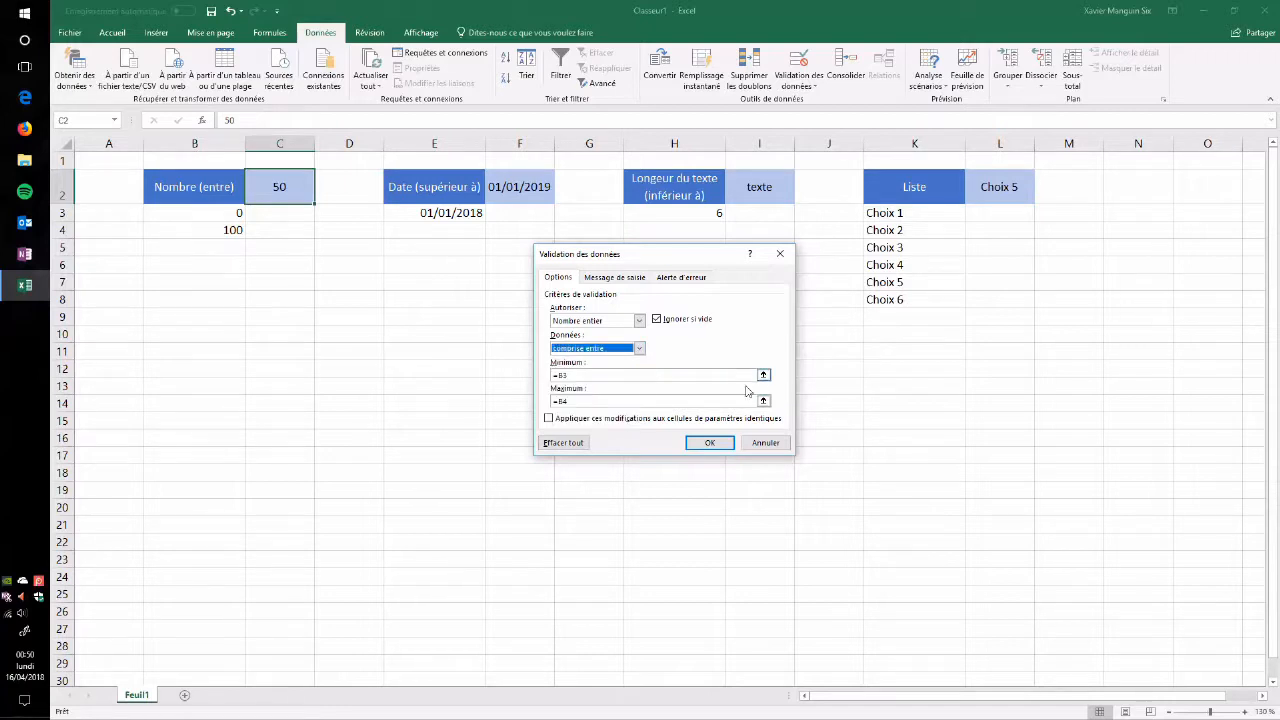
click(640, 375)
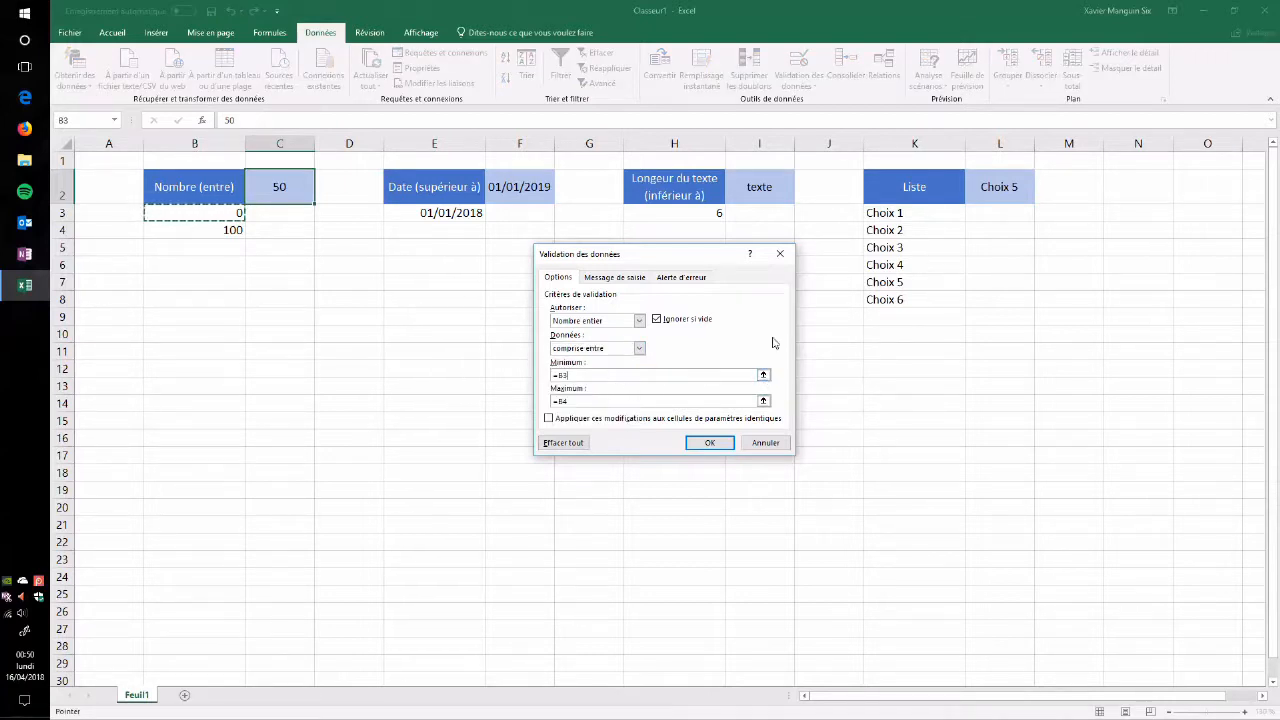
Add an input message to C2's data validation with the title "Titre" and the text "Message", and apply it.
click(621, 280)
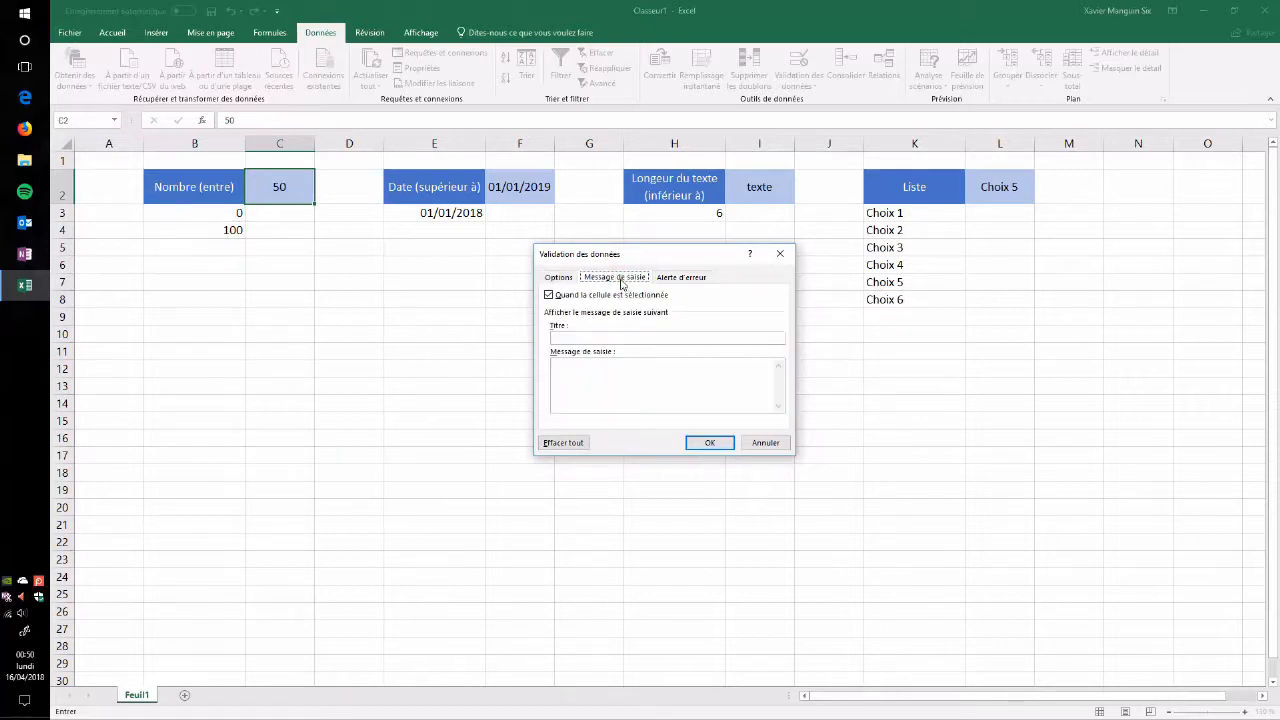
click(590, 338)
text(Iitre)
click(600, 372)
text(Message)
click(709, 442)
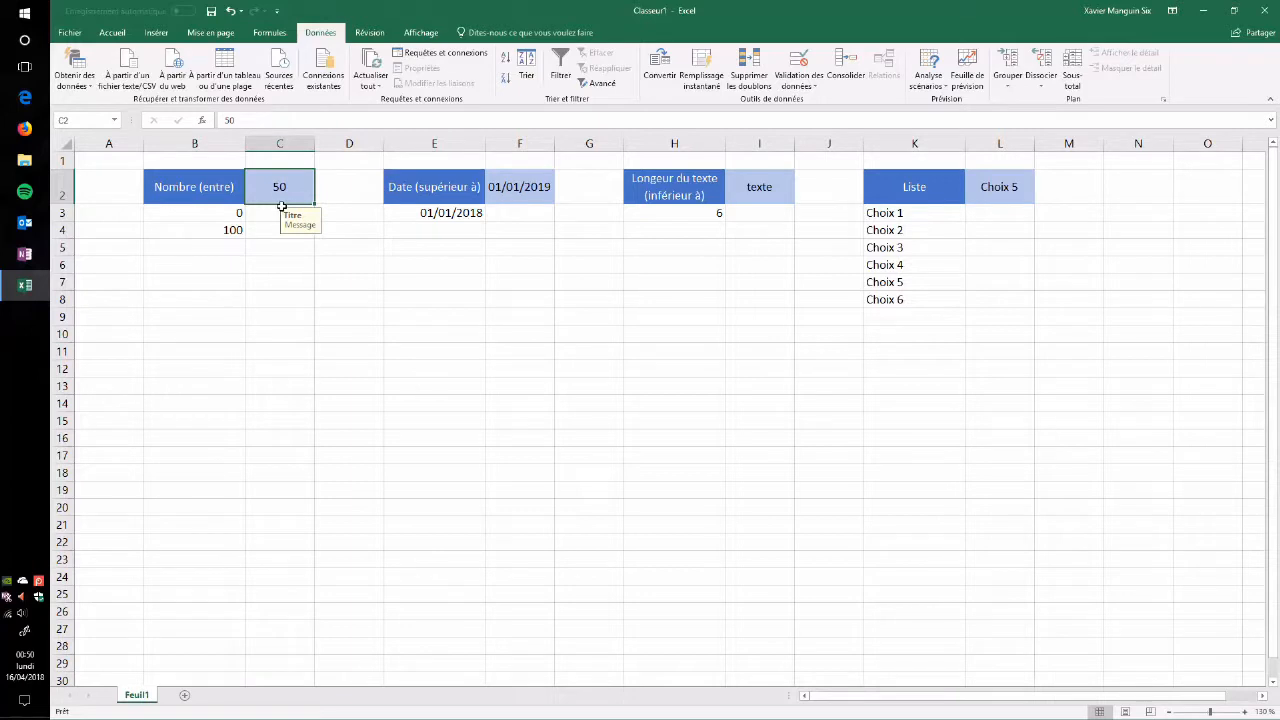
Define an error alert for C2's data validation with the title "Alerte" and the text "Message".
click(797, 65)
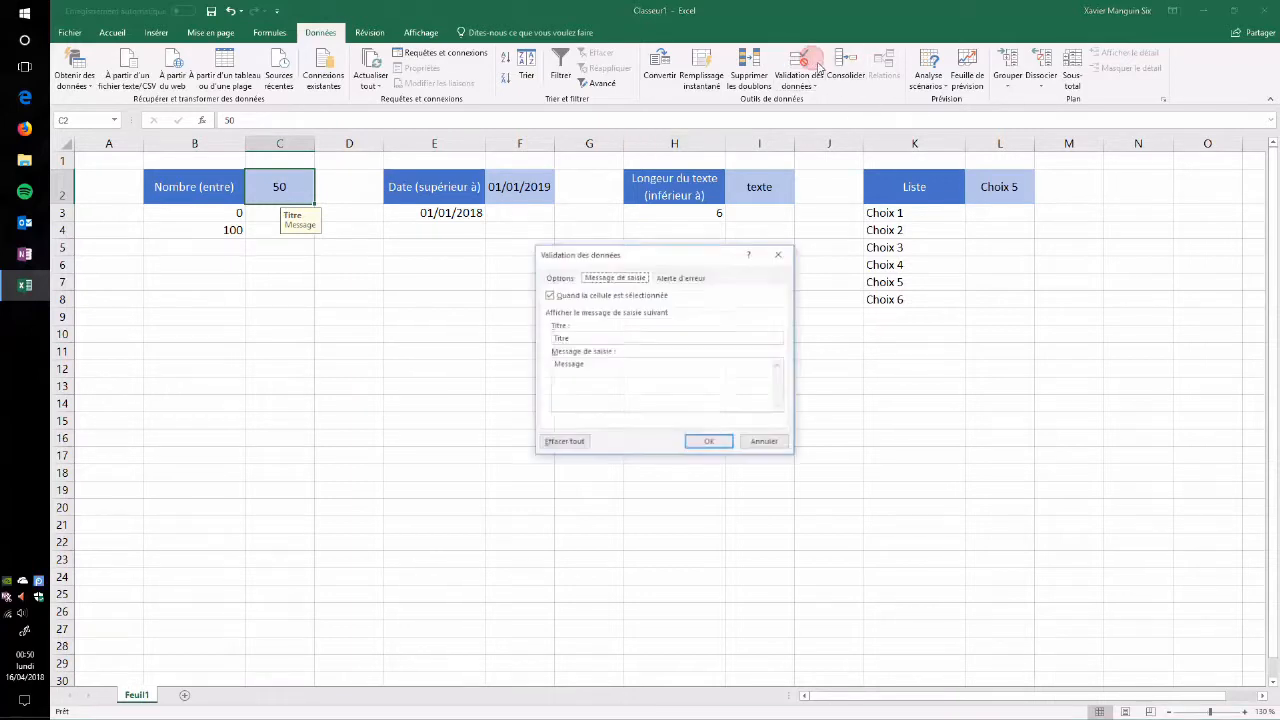
click(680, 278)
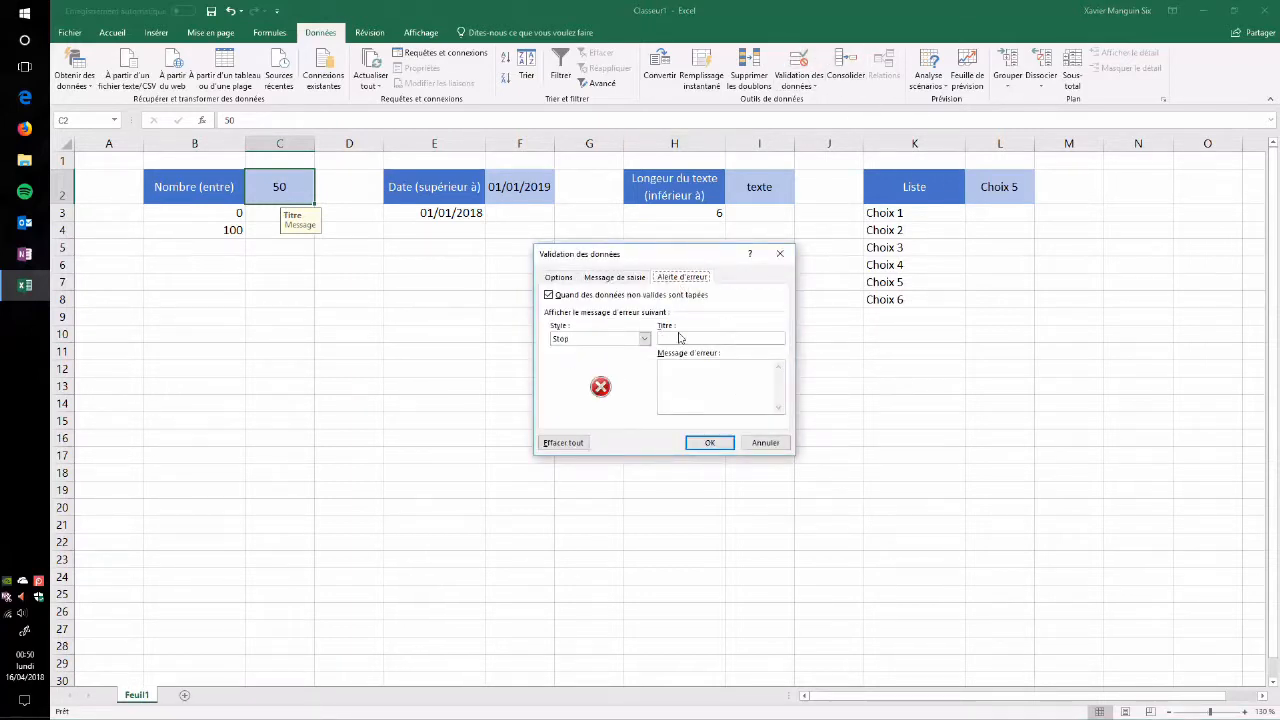
click(679, 338)
text(Alerte)
click(685, 366)
text(Message)
Preview the Avertissement and Informations alert styles for C2's error alert, set the style back to Stop, and apply the validation.
click(644, 338)
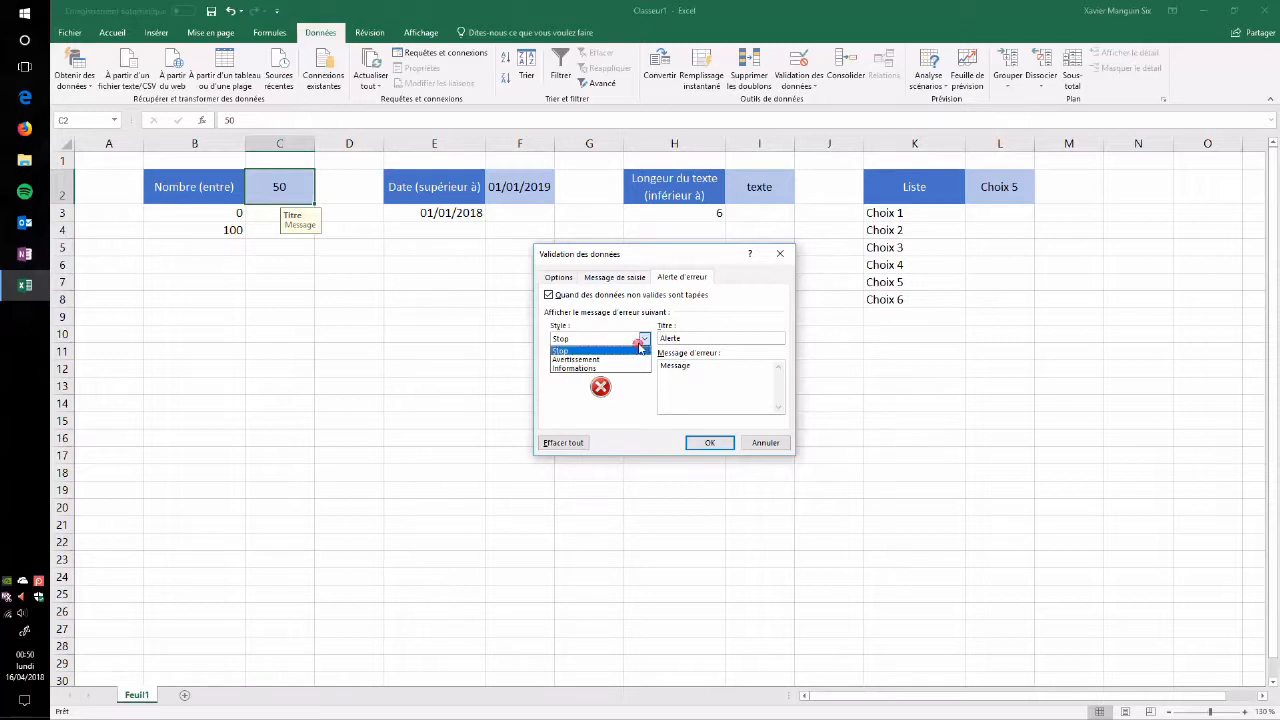
click(612, 359)
click(644, 338)
click(610, 367)
click(632, 340)
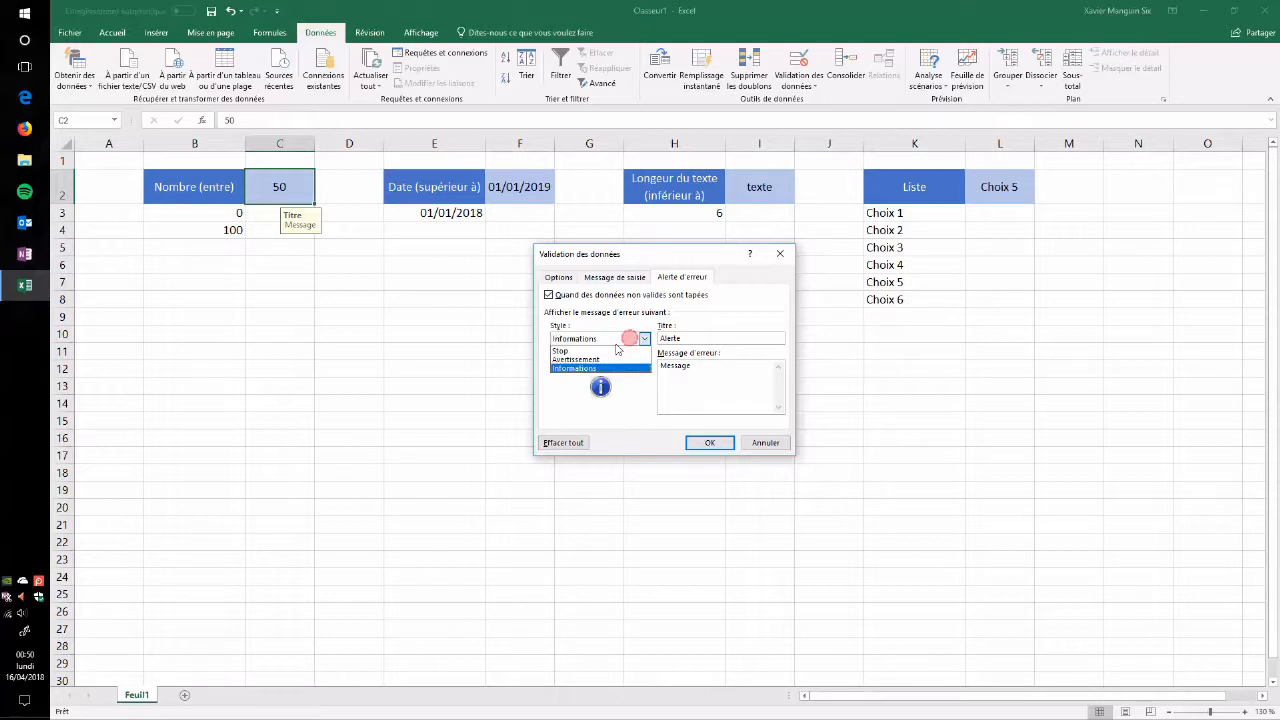
click(612, 349)
click(709, 443)
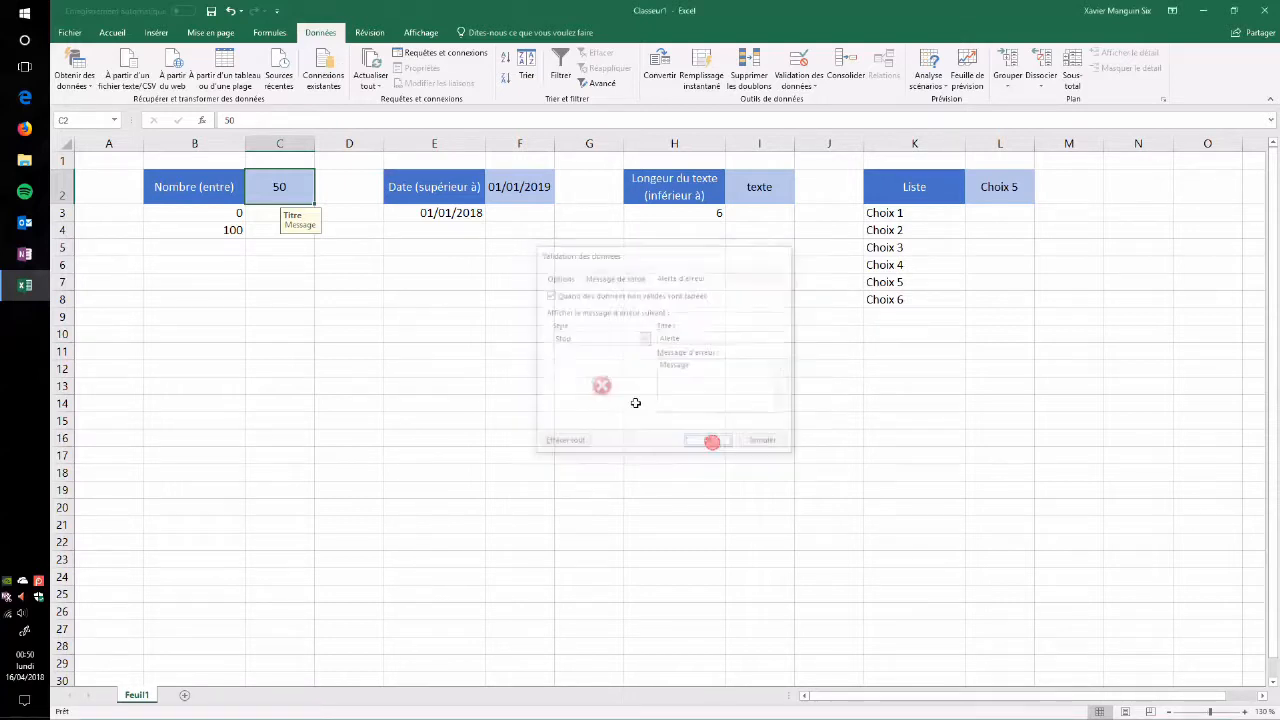
Try to enter 1000 in cell C2 to test its error alert, cancelling the entry.
text(1000)
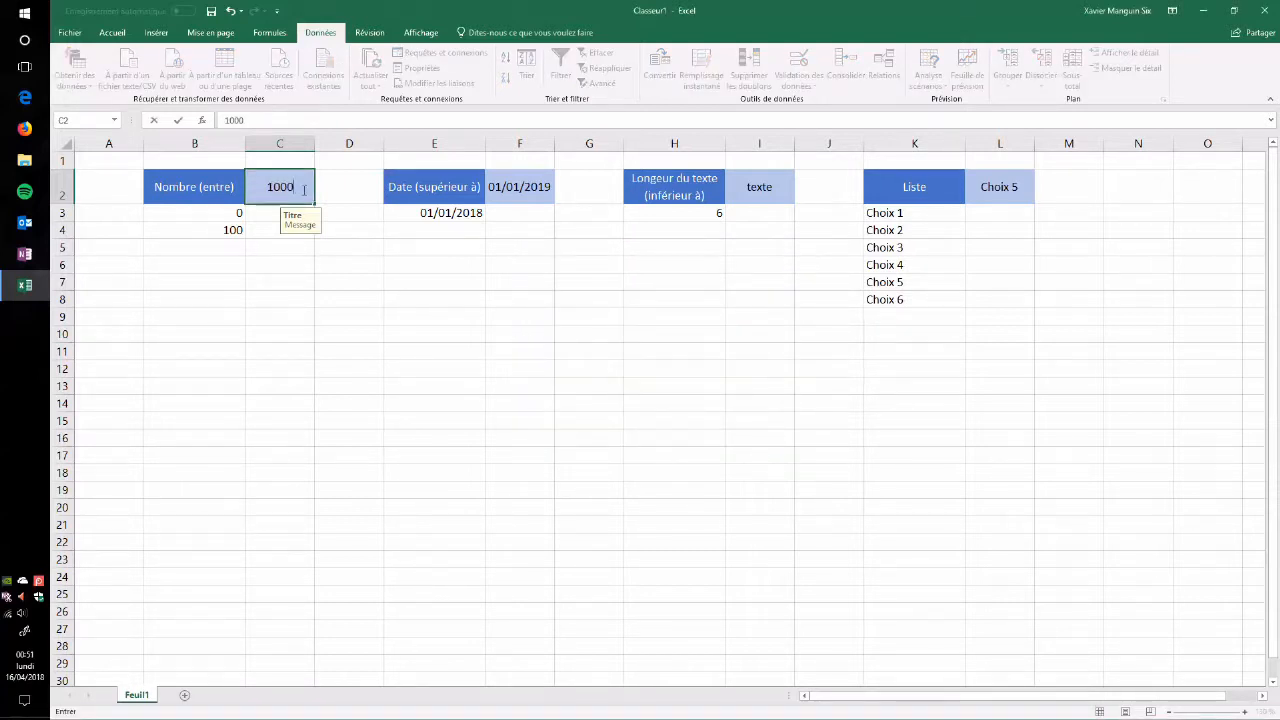
key(Return)
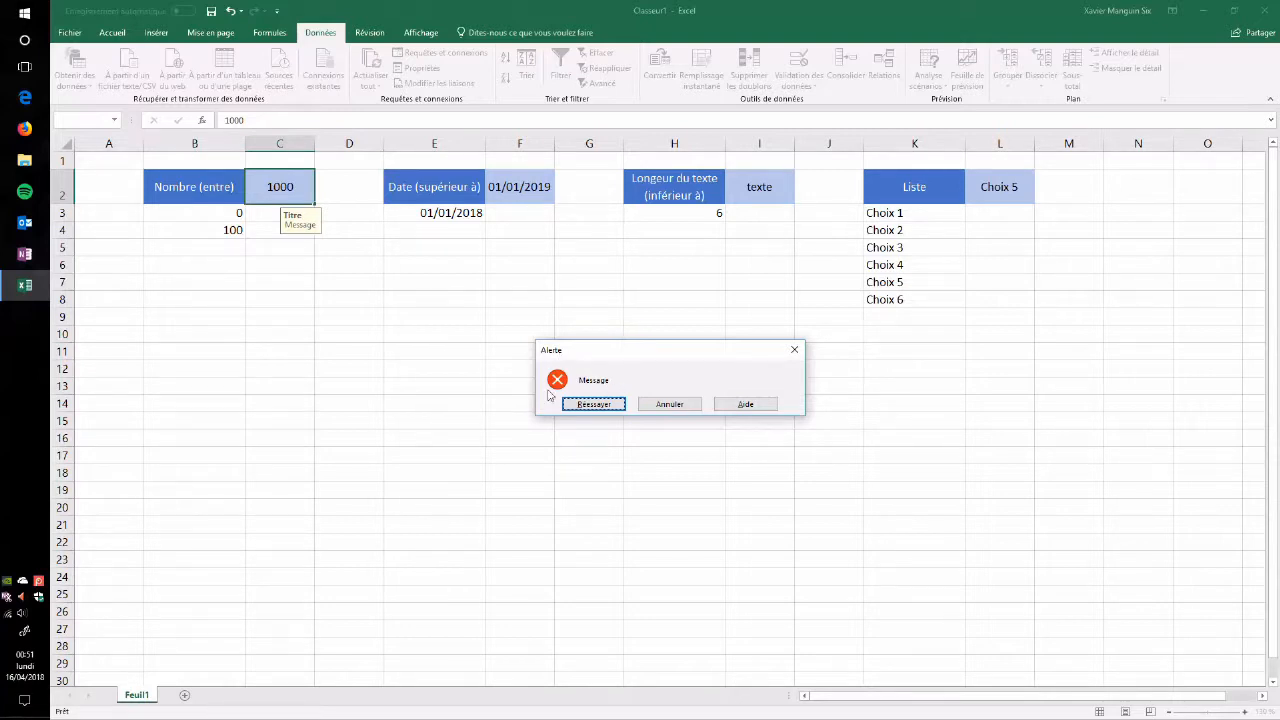
click(669, 404)
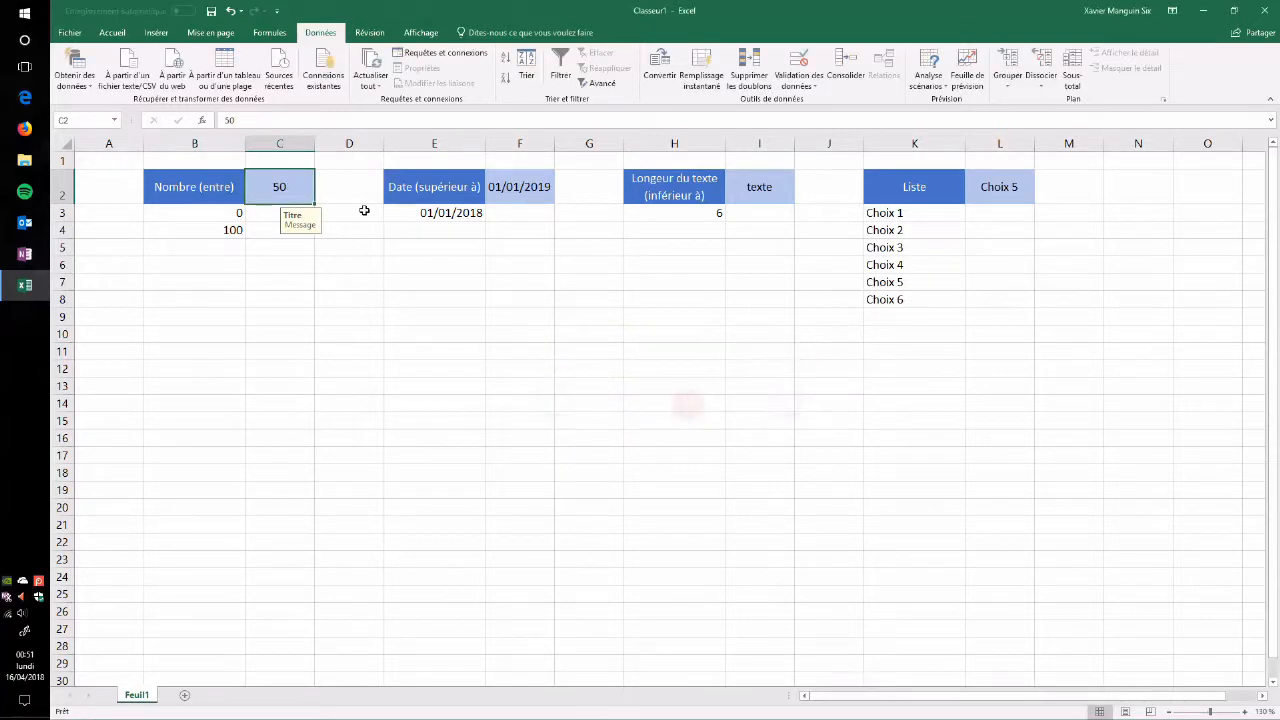
Turn off the error alert for invalid data in the validation of list cell L2 and apply the change.
click(998, 197)
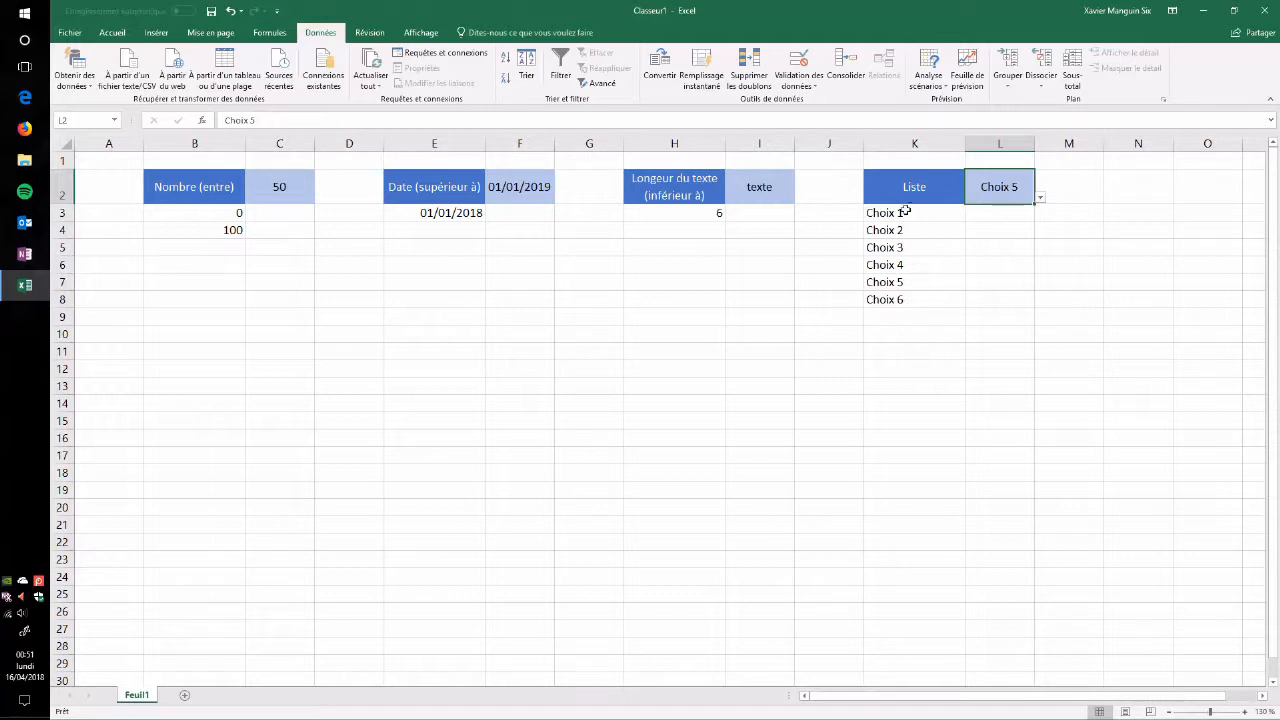
click(797, 62)
click(559, 278)
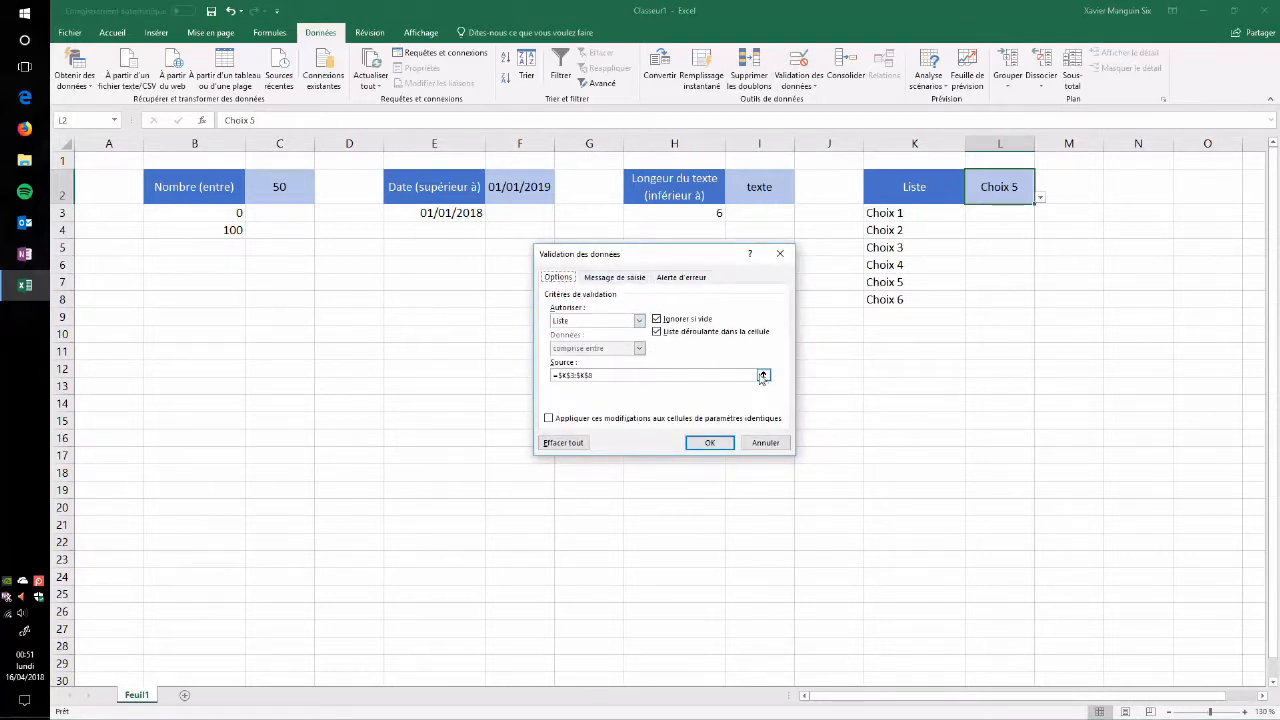
click(682, 277)
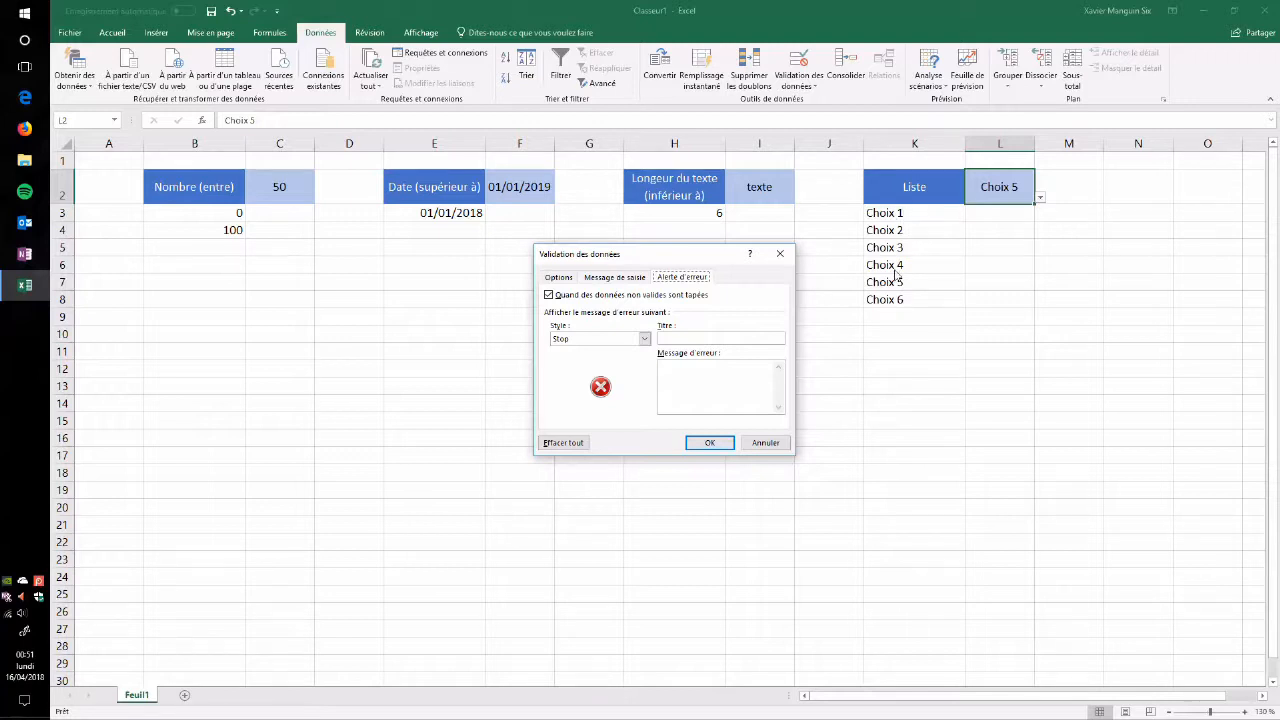
click(572, 296)
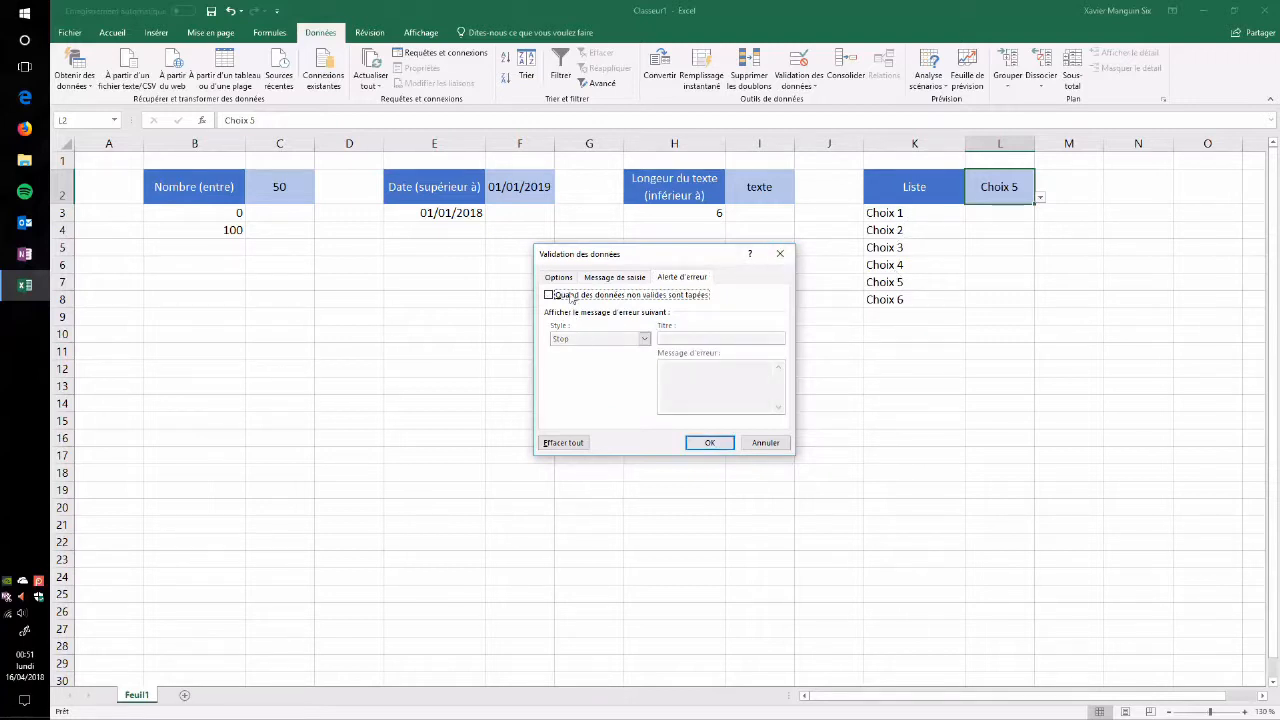
click(710, 443)
Change the entry in list cell L2 to "Choix 7" and minimize the workbook window.
double_click(1000, 187)
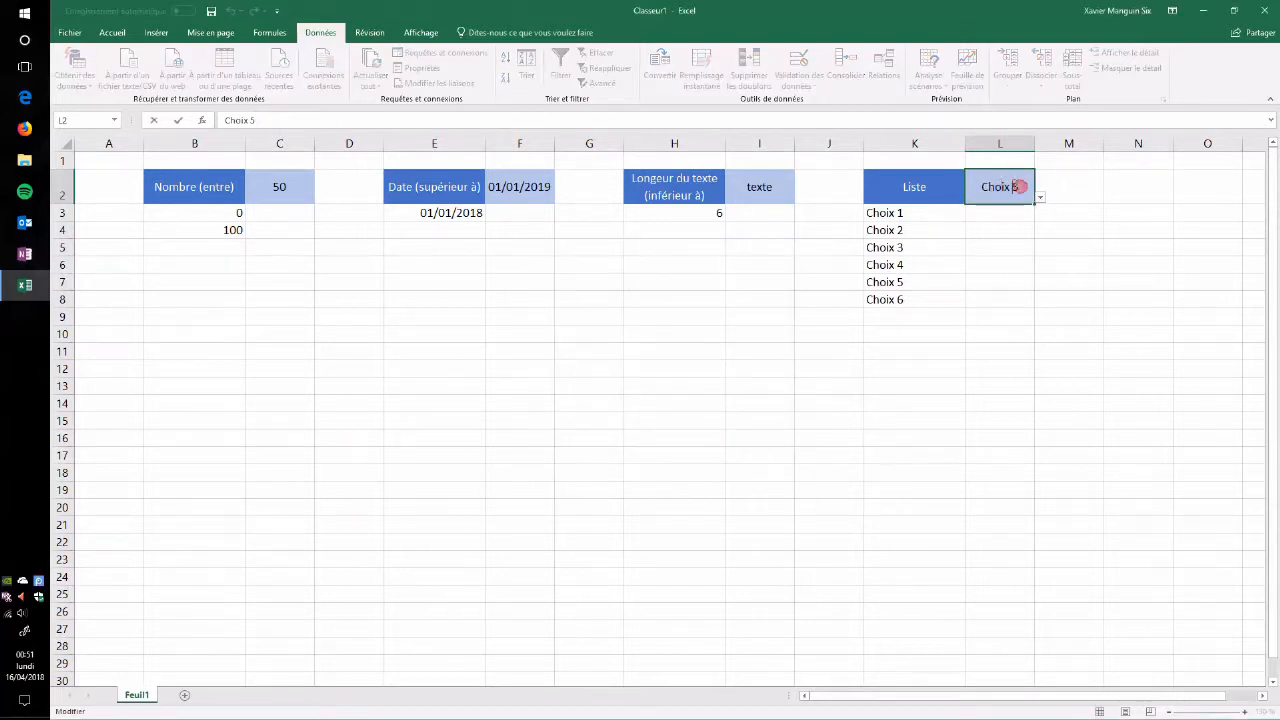
drag(1019, 187, 1013, 187)
text(7)
key(Return)
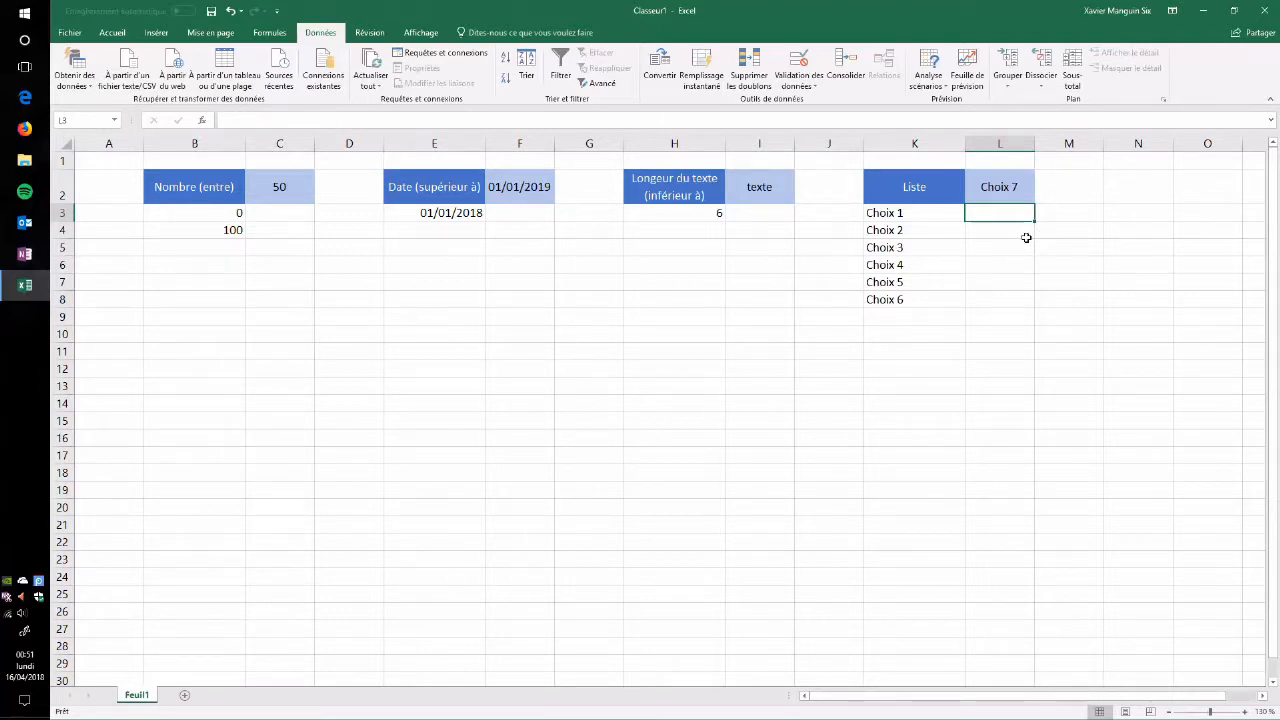
click(1203, 10)
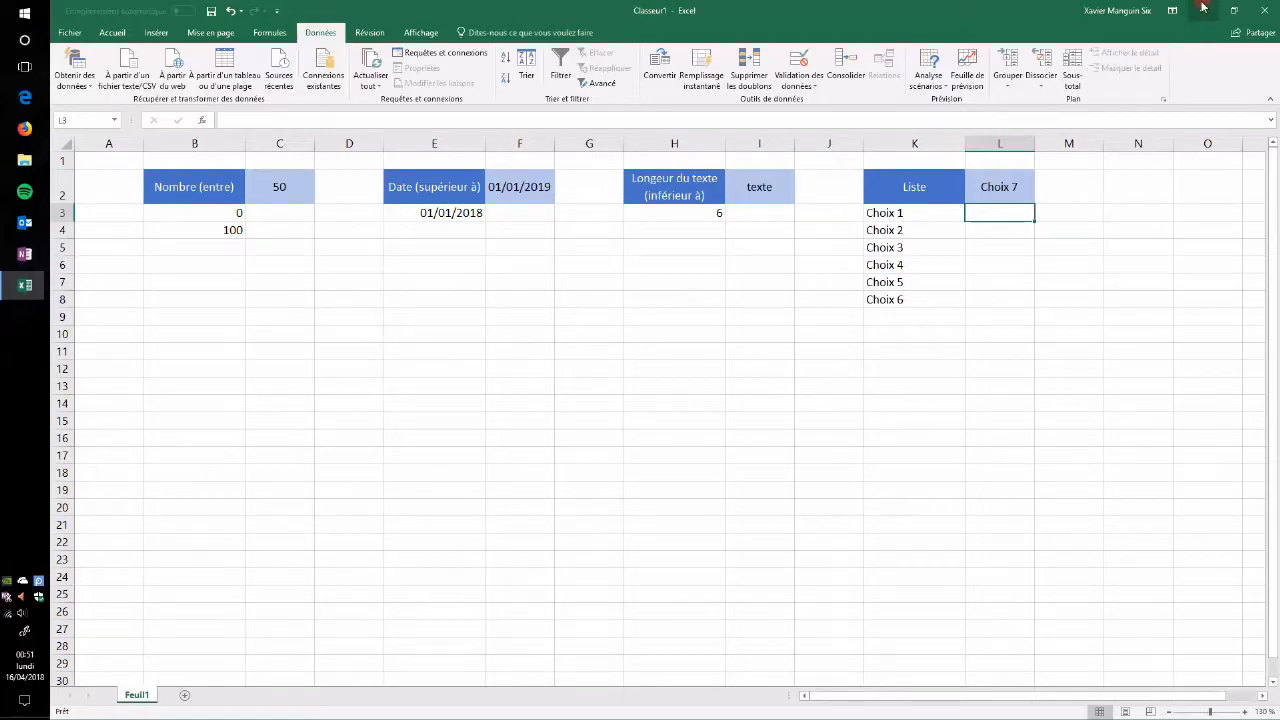